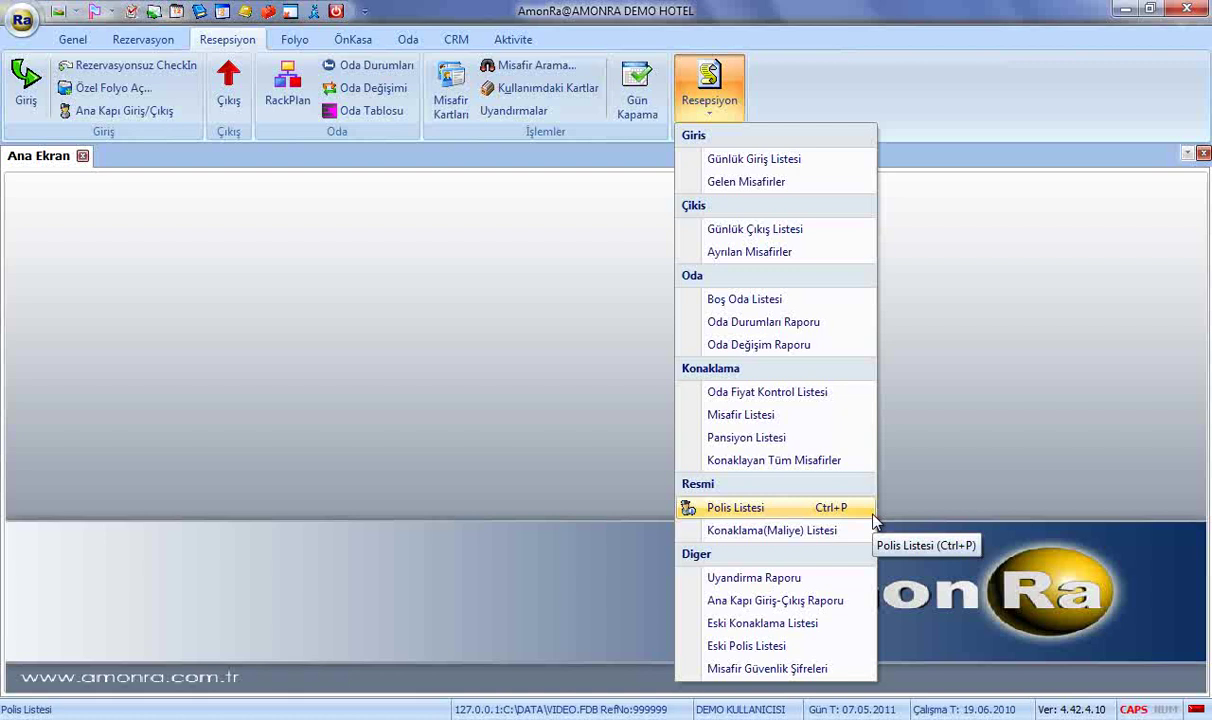
Load the Polis Listesi with all room occupants and day-use guests, and select room 108's guest.
left_click(868, 510)
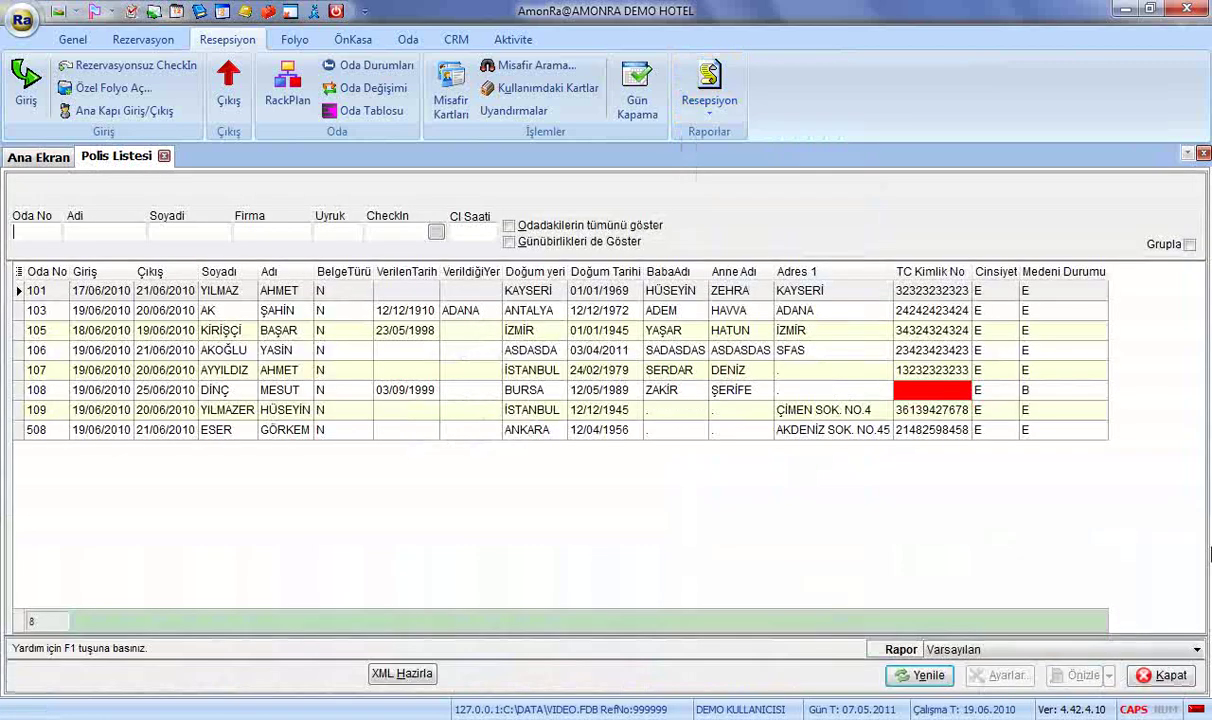
left_click(928, 675)
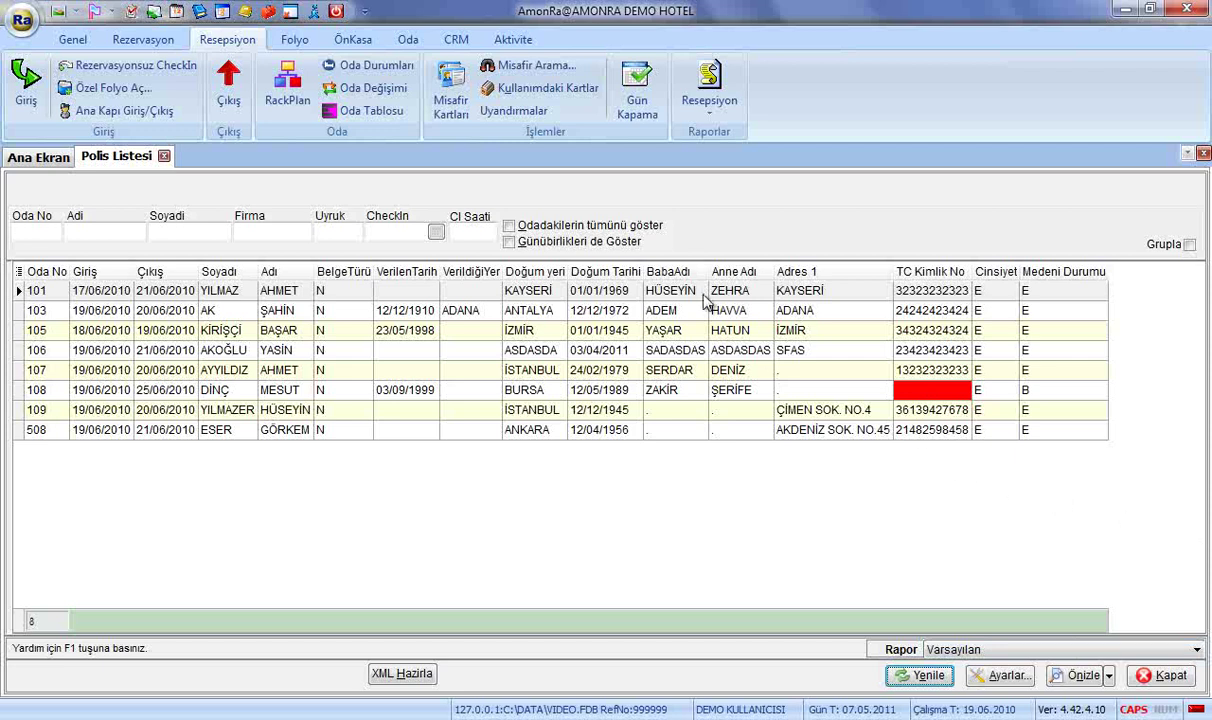
left_click(633, 225)
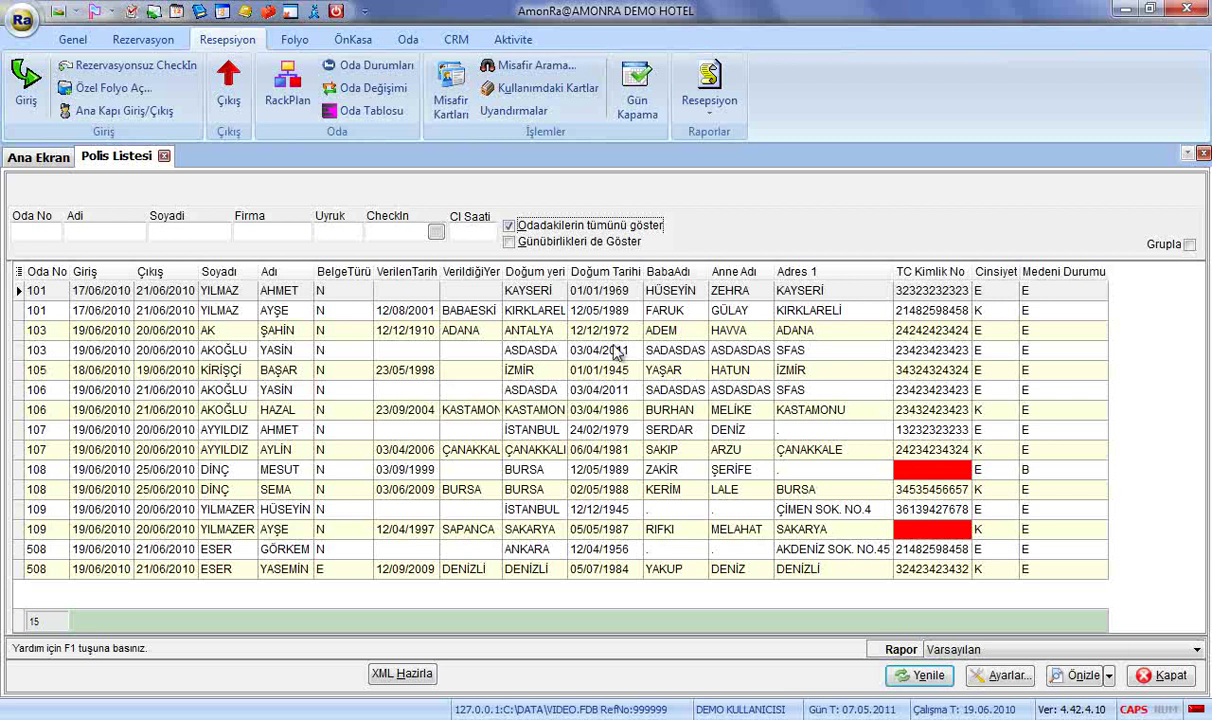
left_click(527, 244)
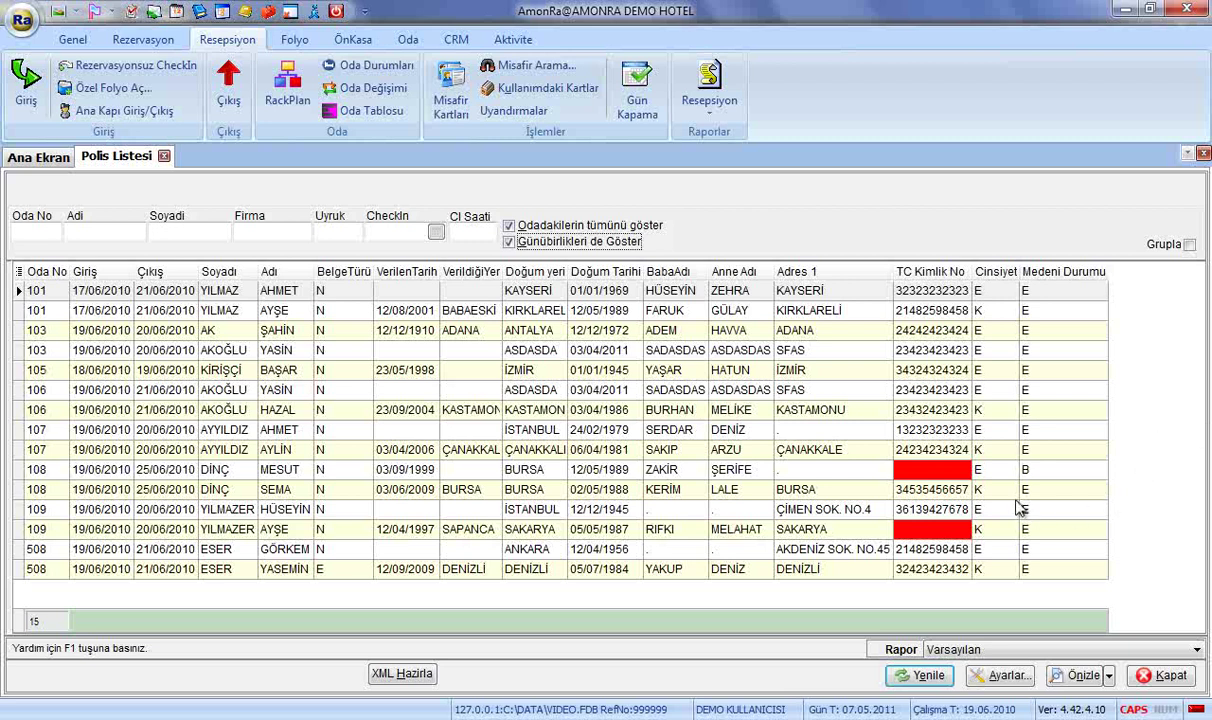
left_click(900, 466)
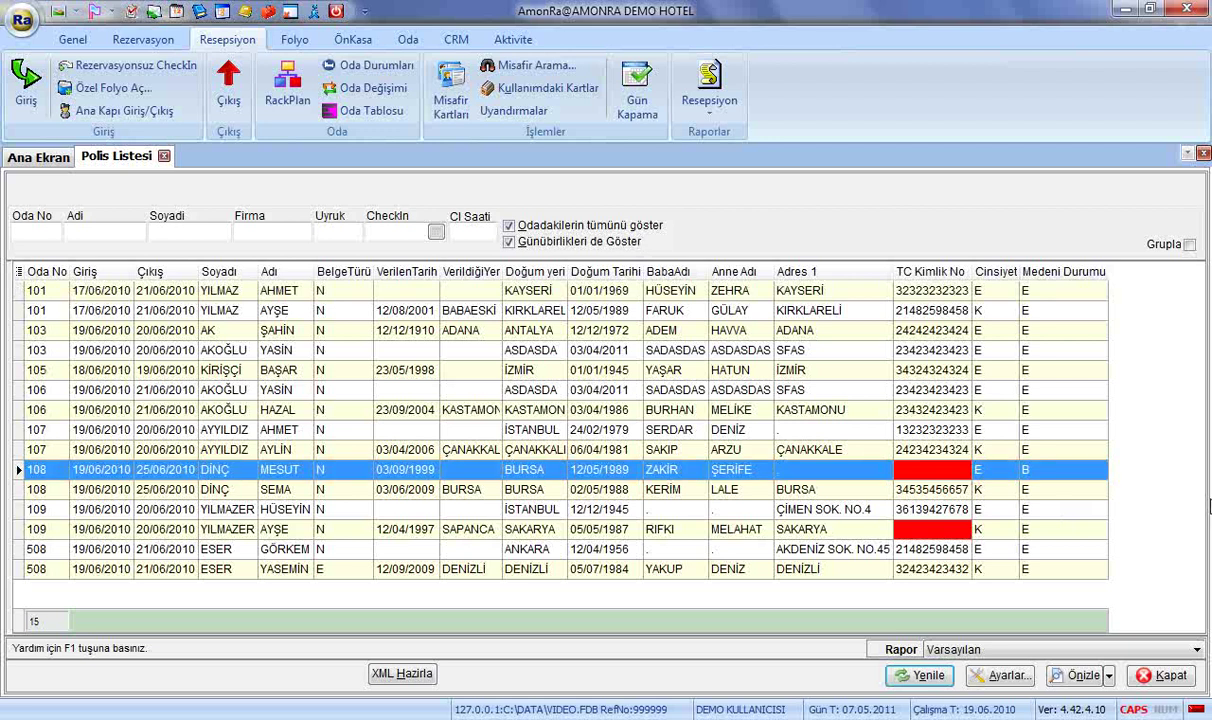
Enter the national ID number (TC Kimlik No) on room 108's guest card and save it.
double_click(862, 470)
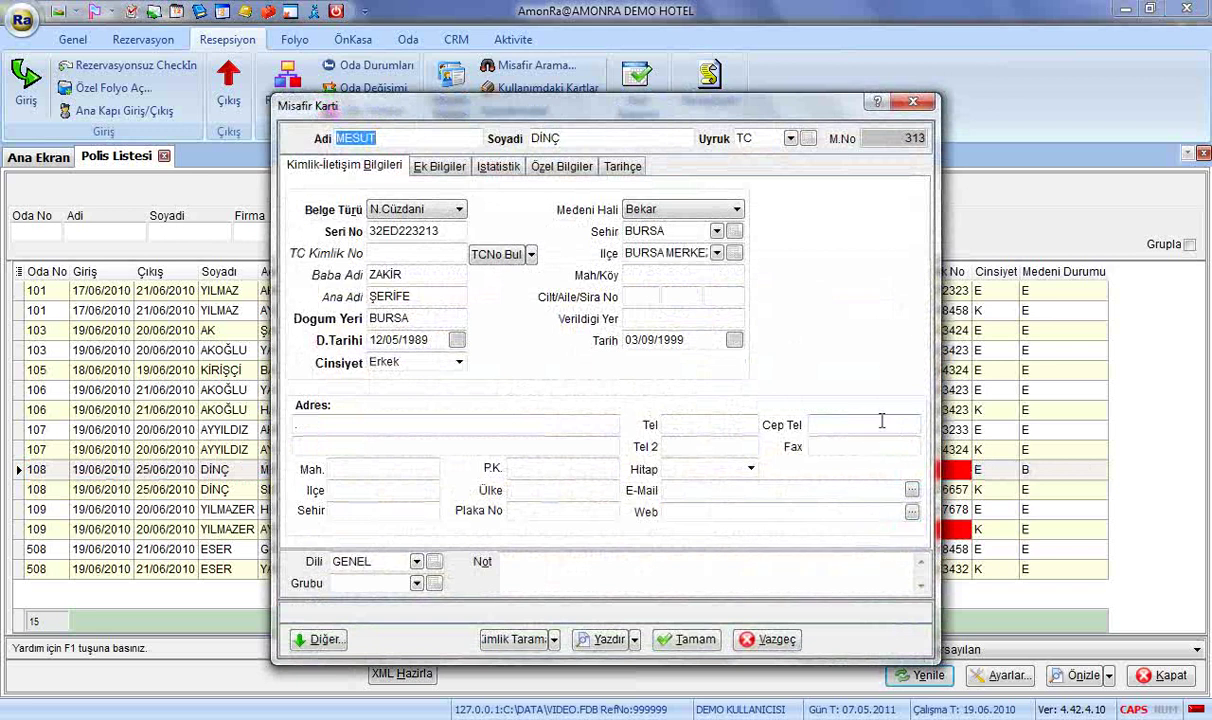
key("Tab")
left_click(426, 252)
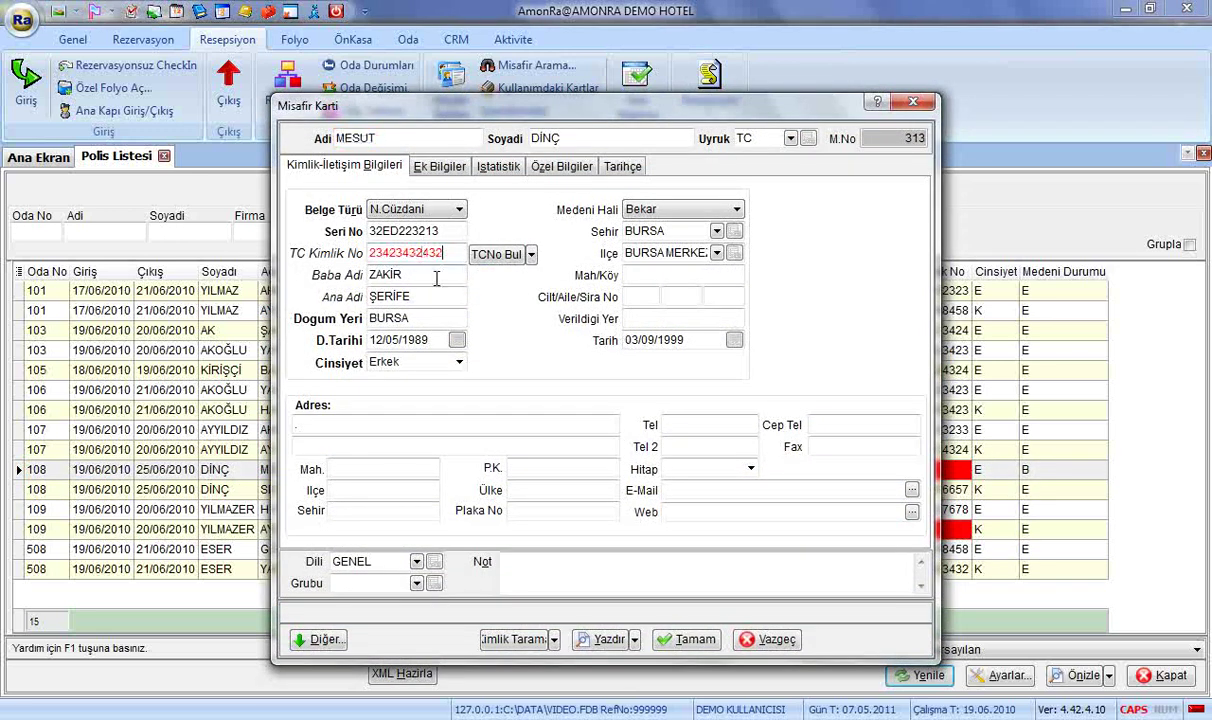
left_click(684, 638)
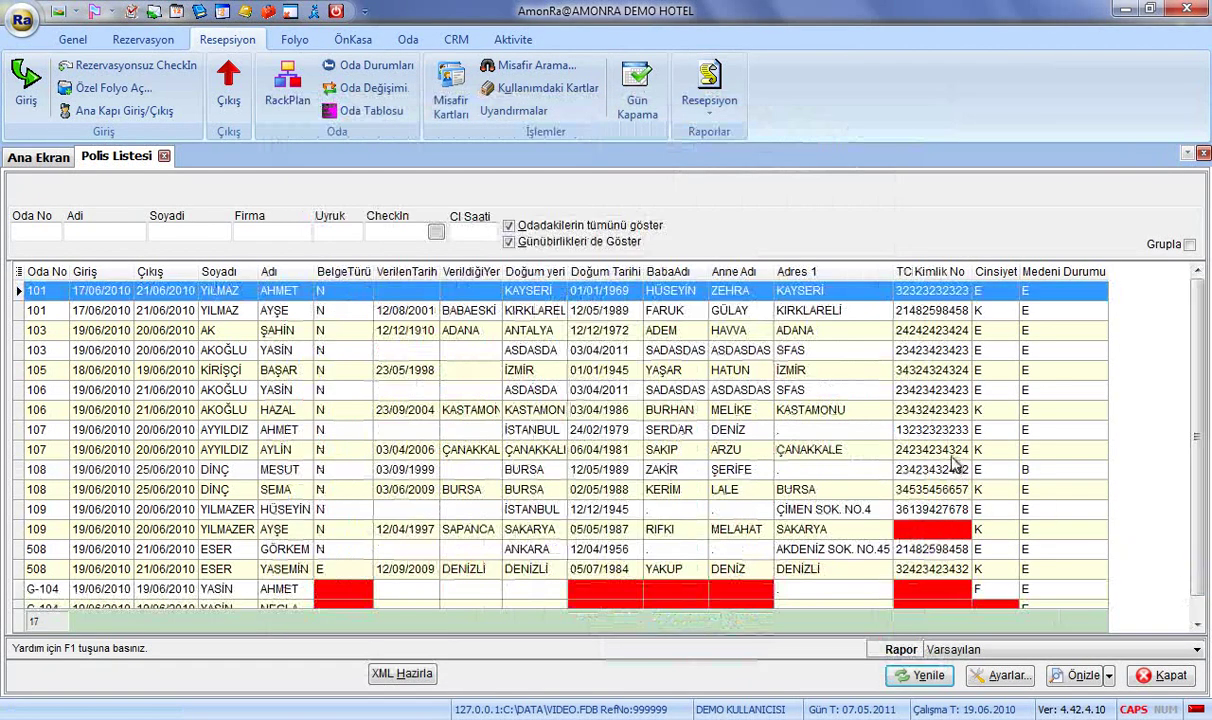
Exclude day-use guests from the police list again and select a room 109 guest.
left_click(508, 241)
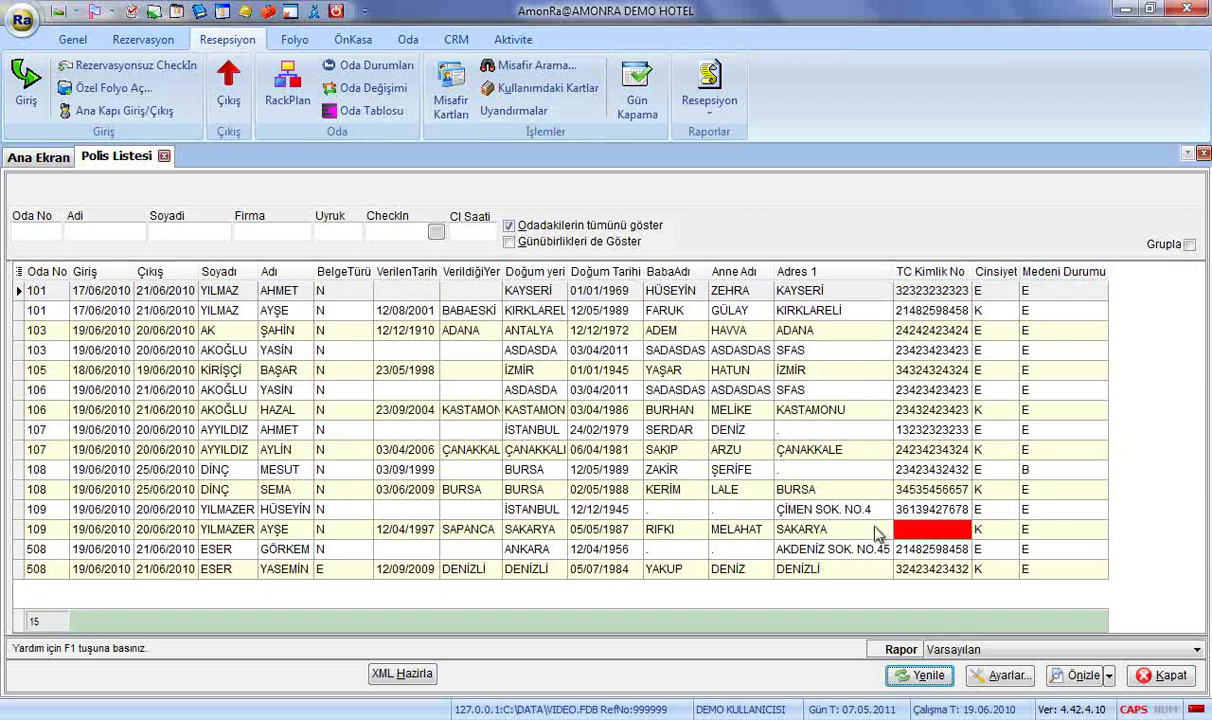
left_click(830, 527)
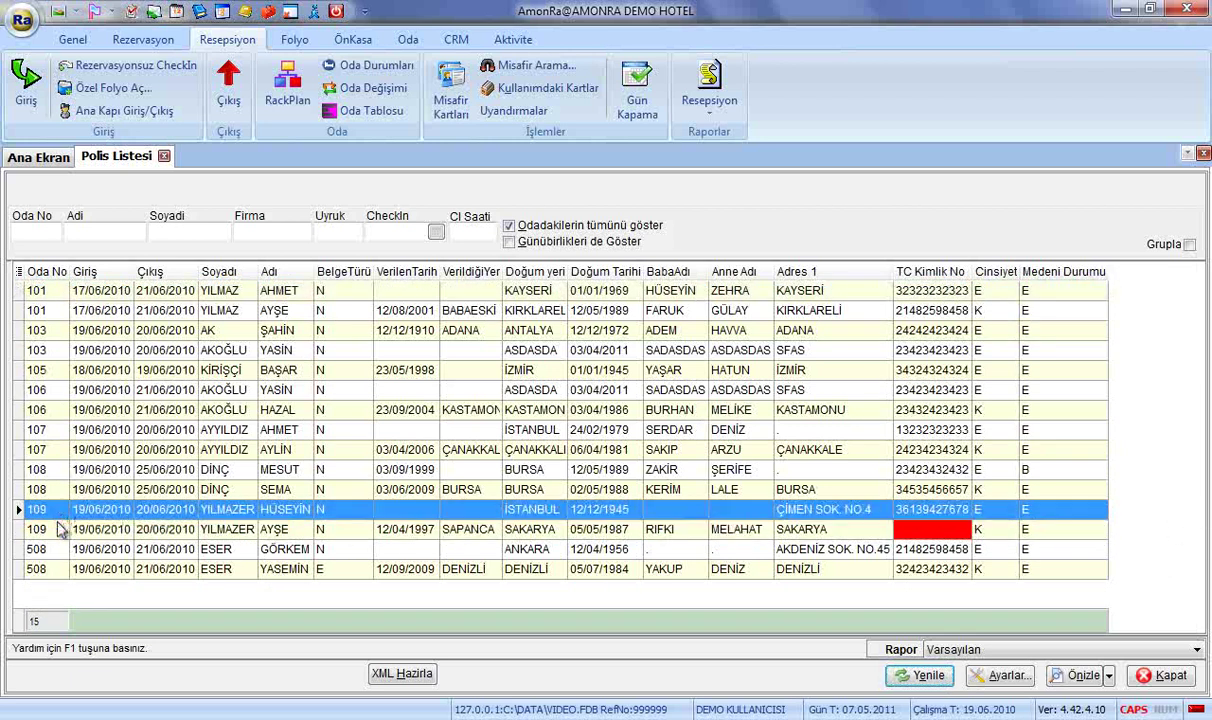
left_click(294, 39)
Filter the guest folios to room 109, set its invoice type to Proforma, and close the folio list.
left_click(34, 86)
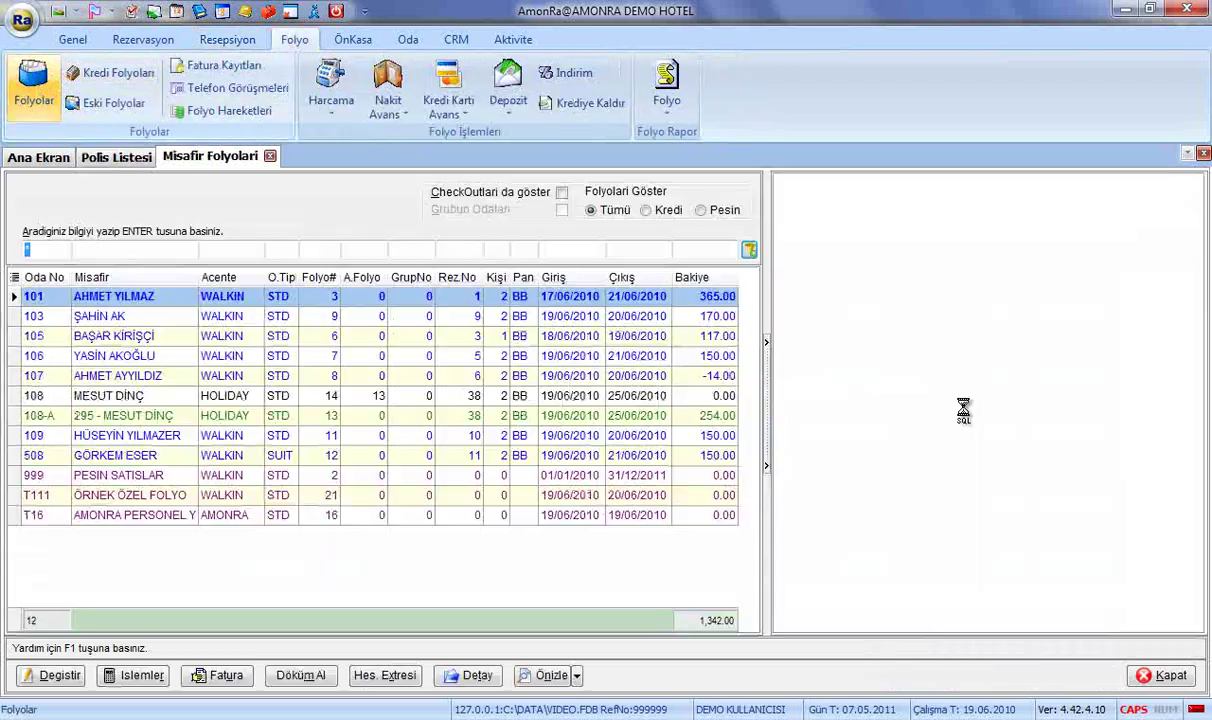
type("109")
key("Return")
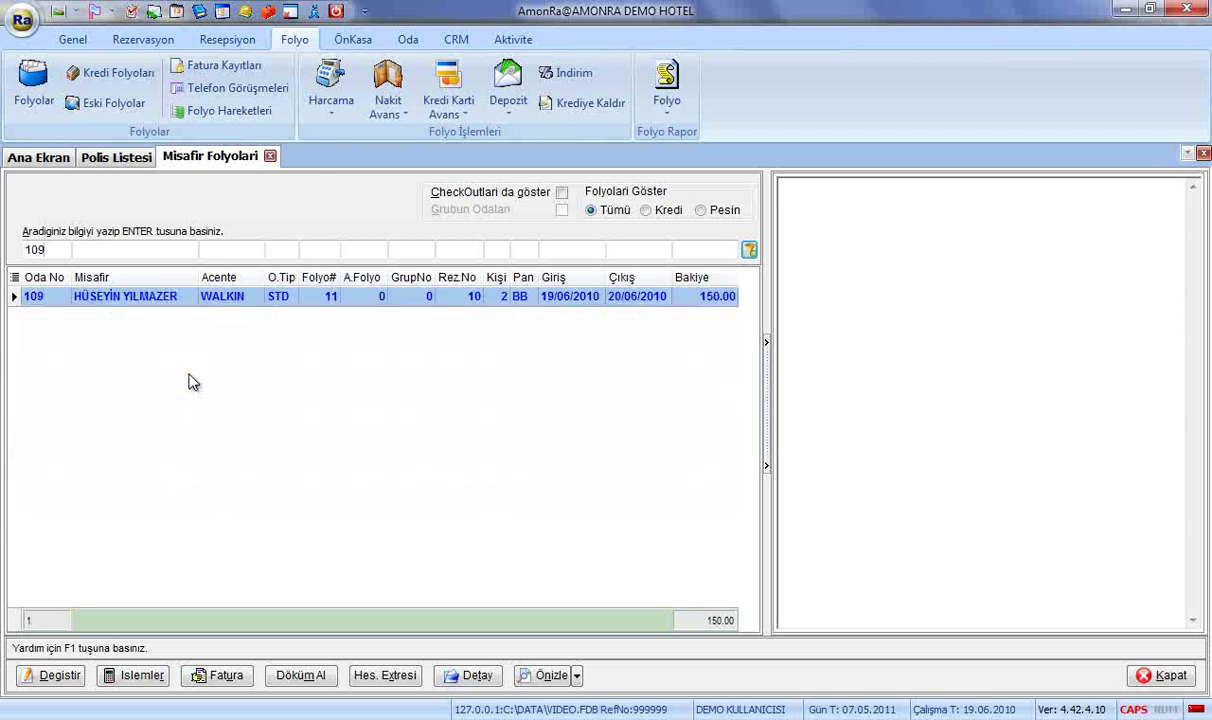
double_click(279, 296)
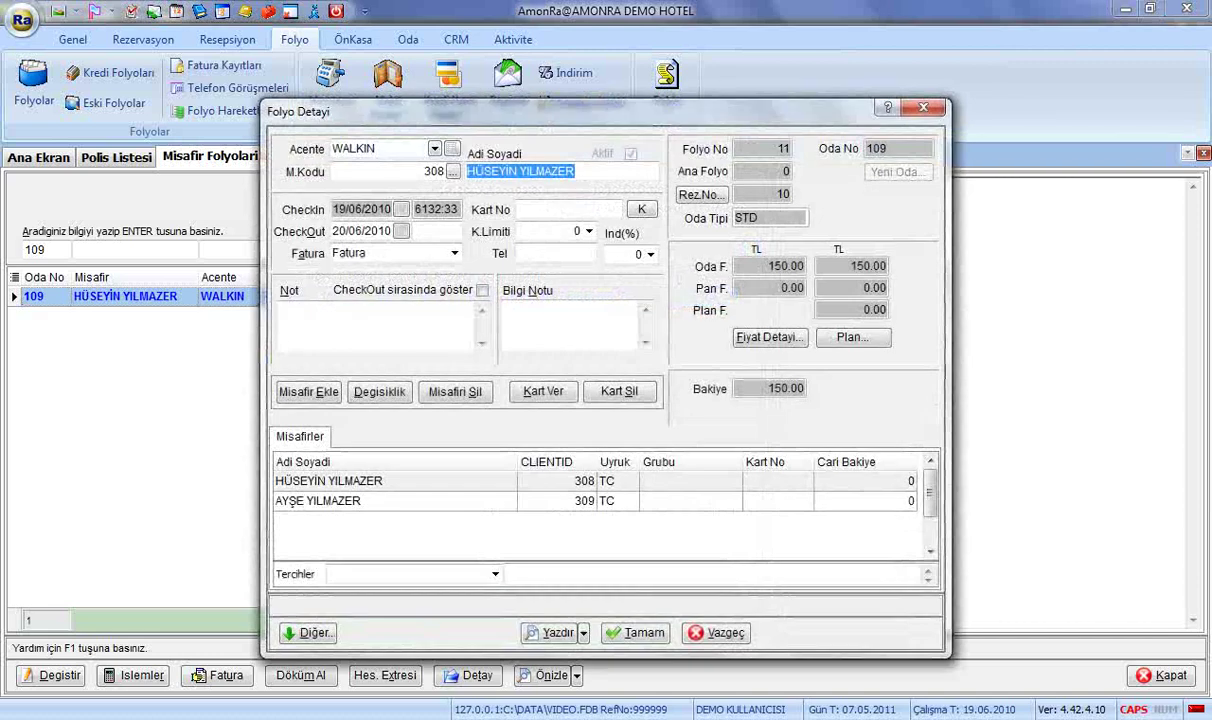
left_click(452, 254)
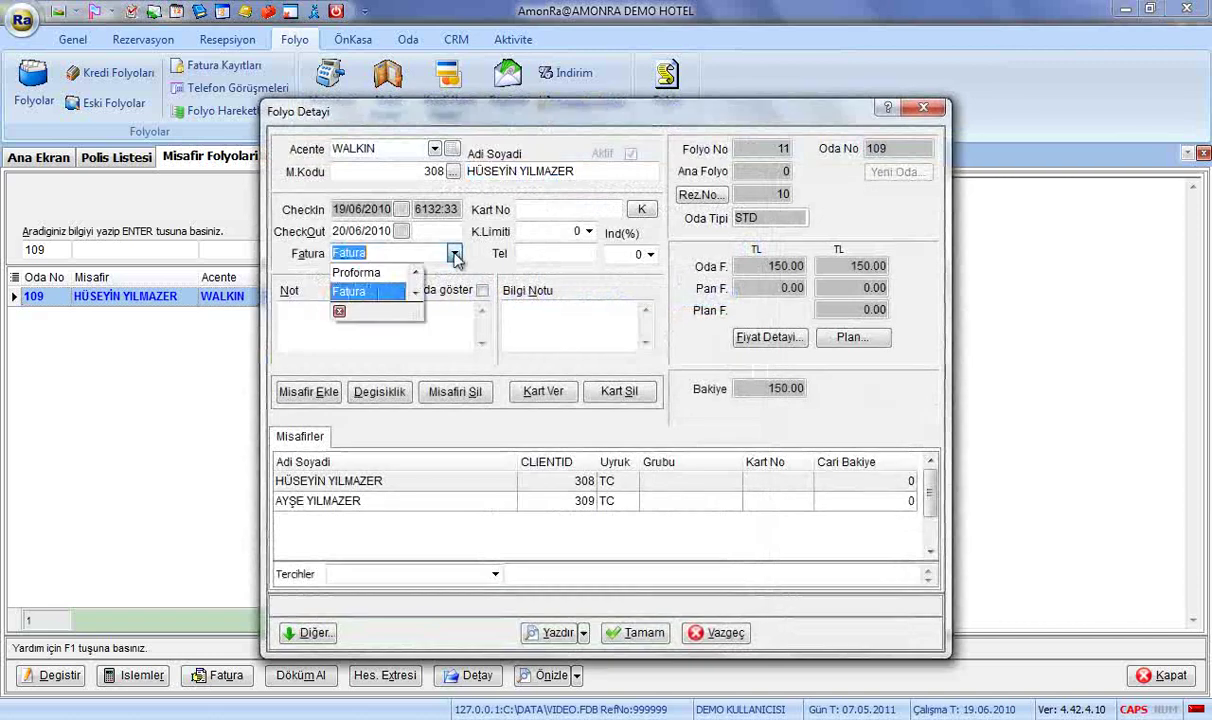
left_click(380, 272)
left_click(636, 632)
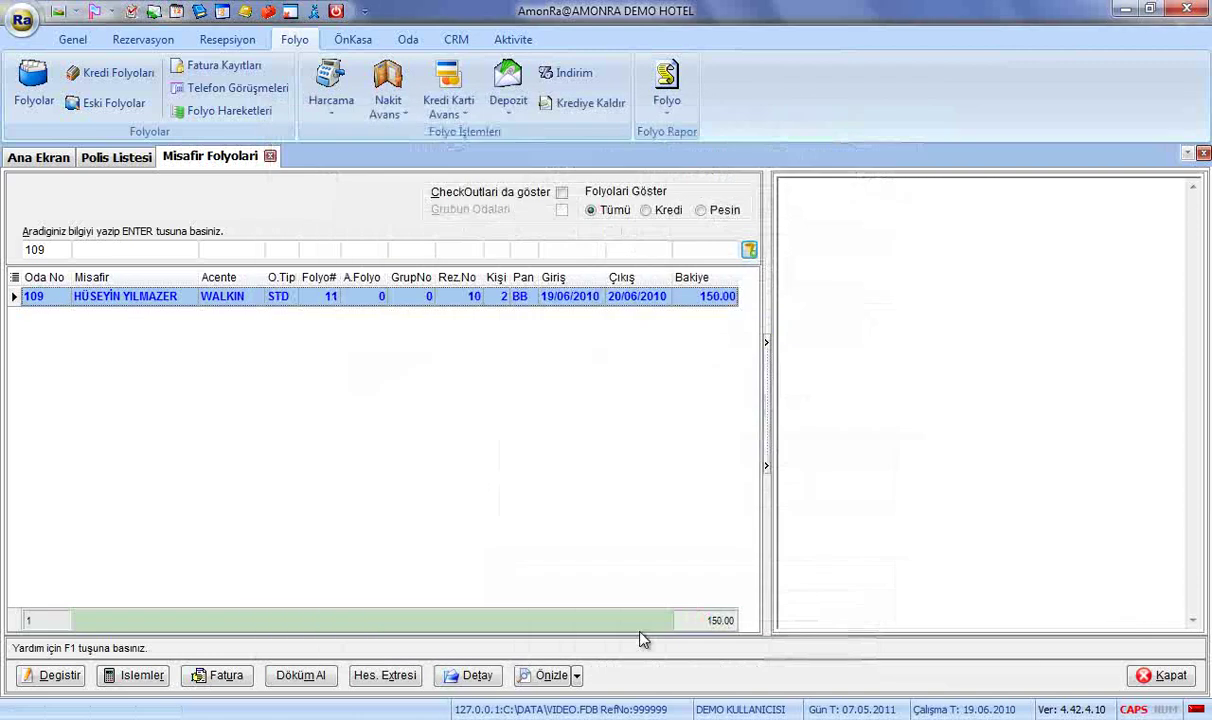
left_click(270, 157)
Refresh the police list of 13 guests, export it as XML, and close it.
left_click(180, 509)
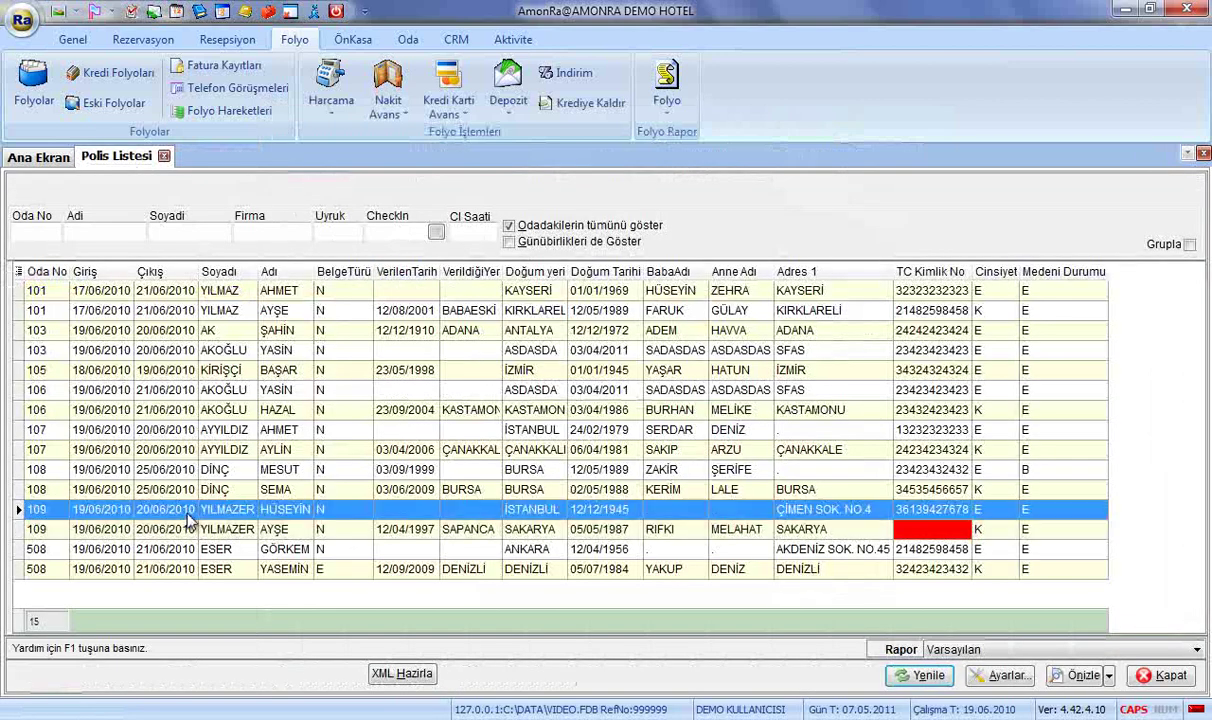
left_click(946, 677)
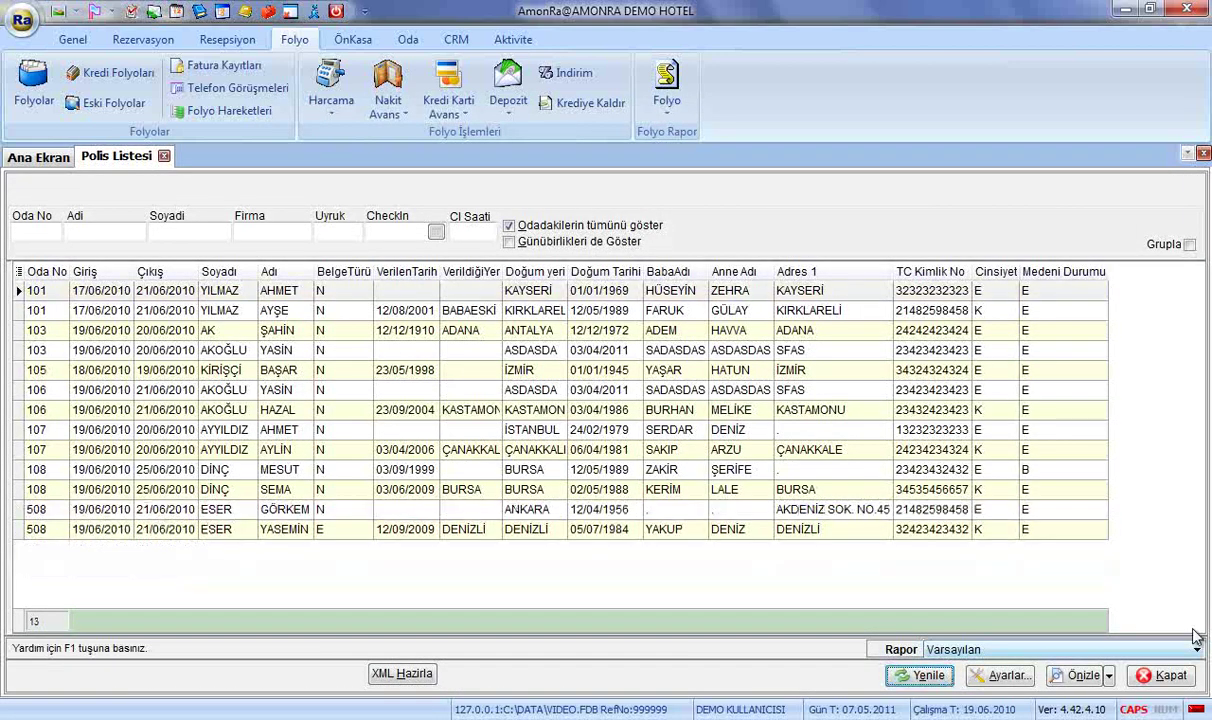
left_click(415, 675)
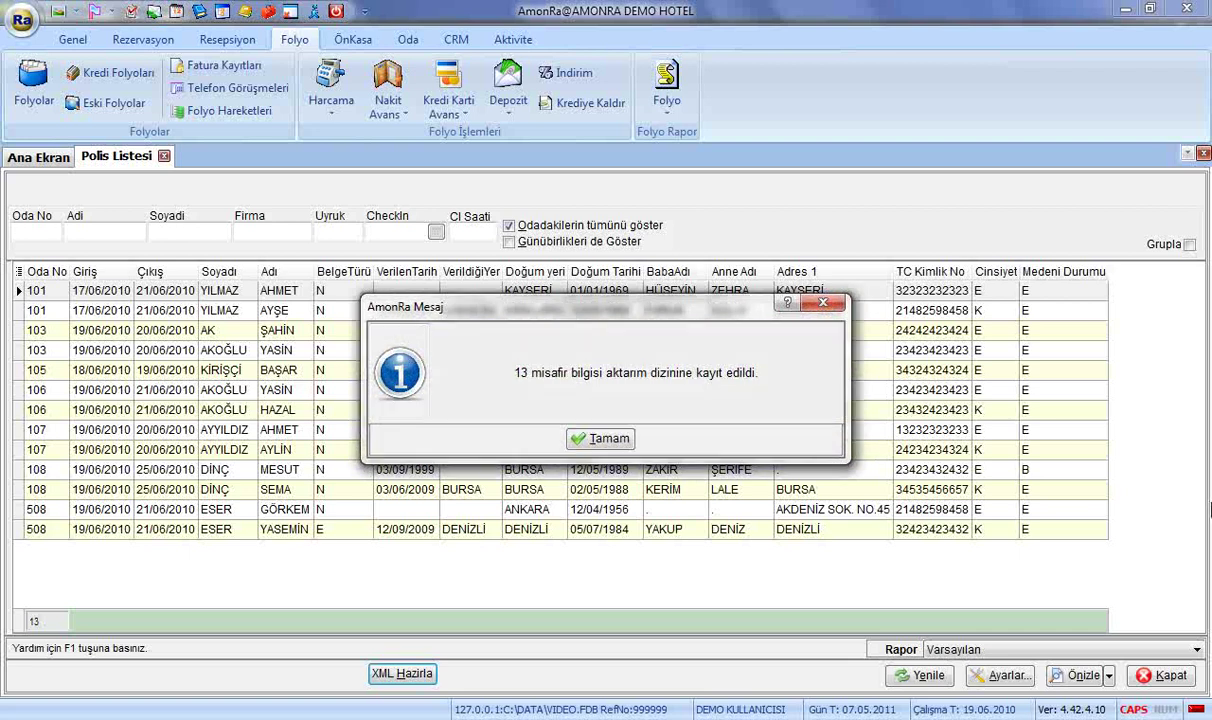
left_click(603, 439)
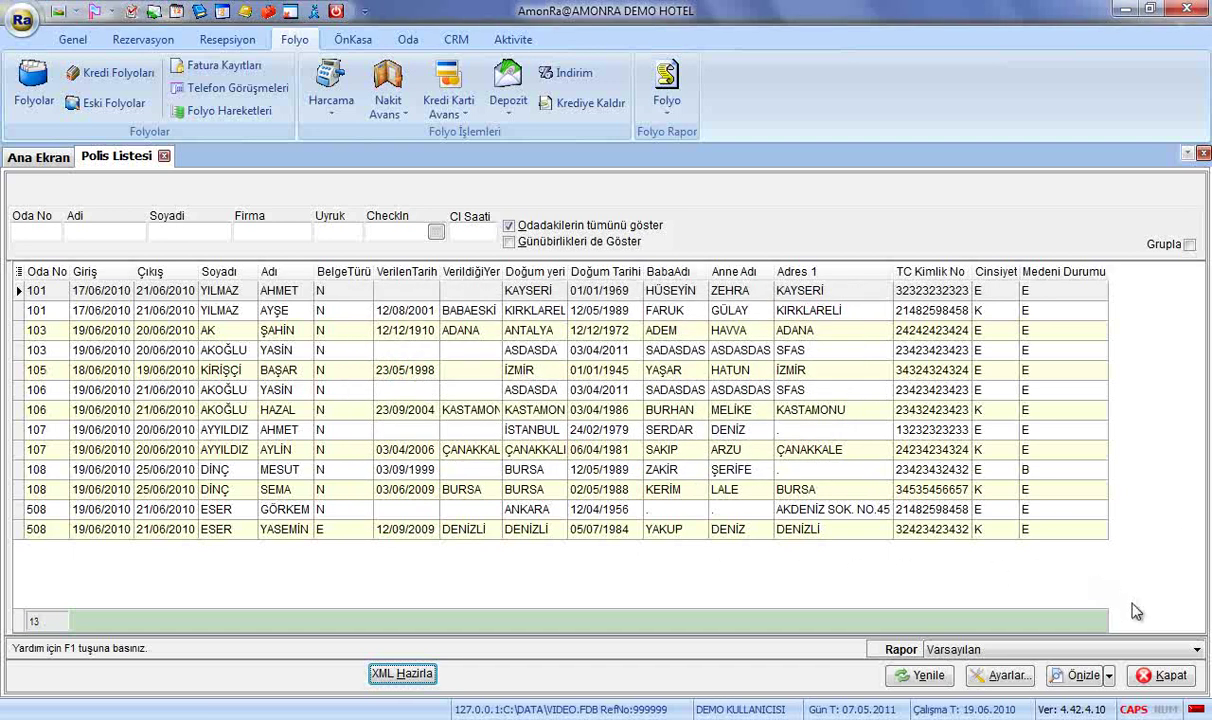
left_click(1160, 676)
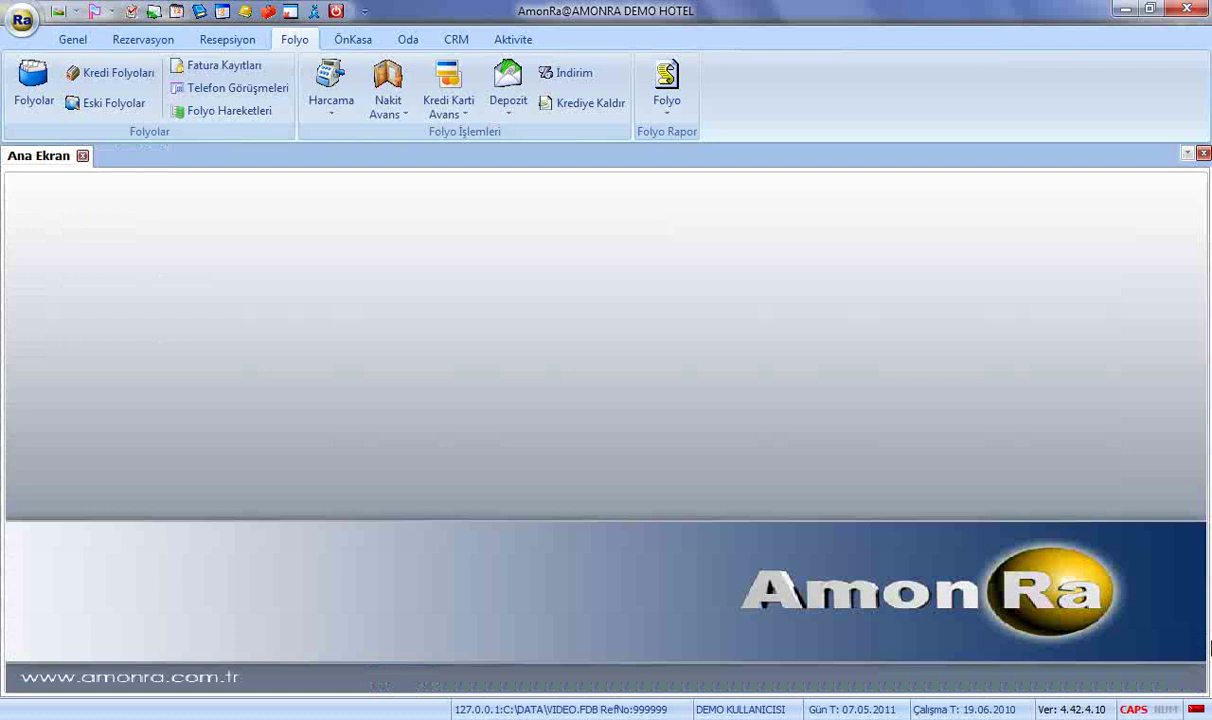
left_click(200, 46)
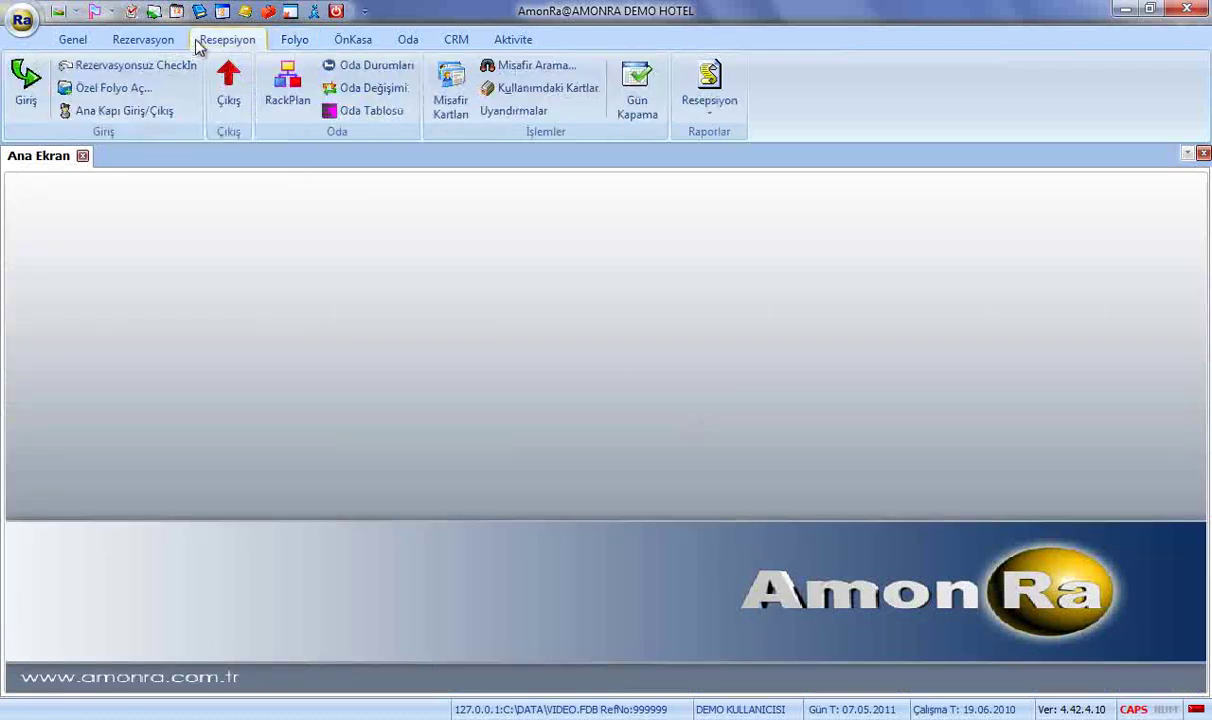
left_click(709, 90)
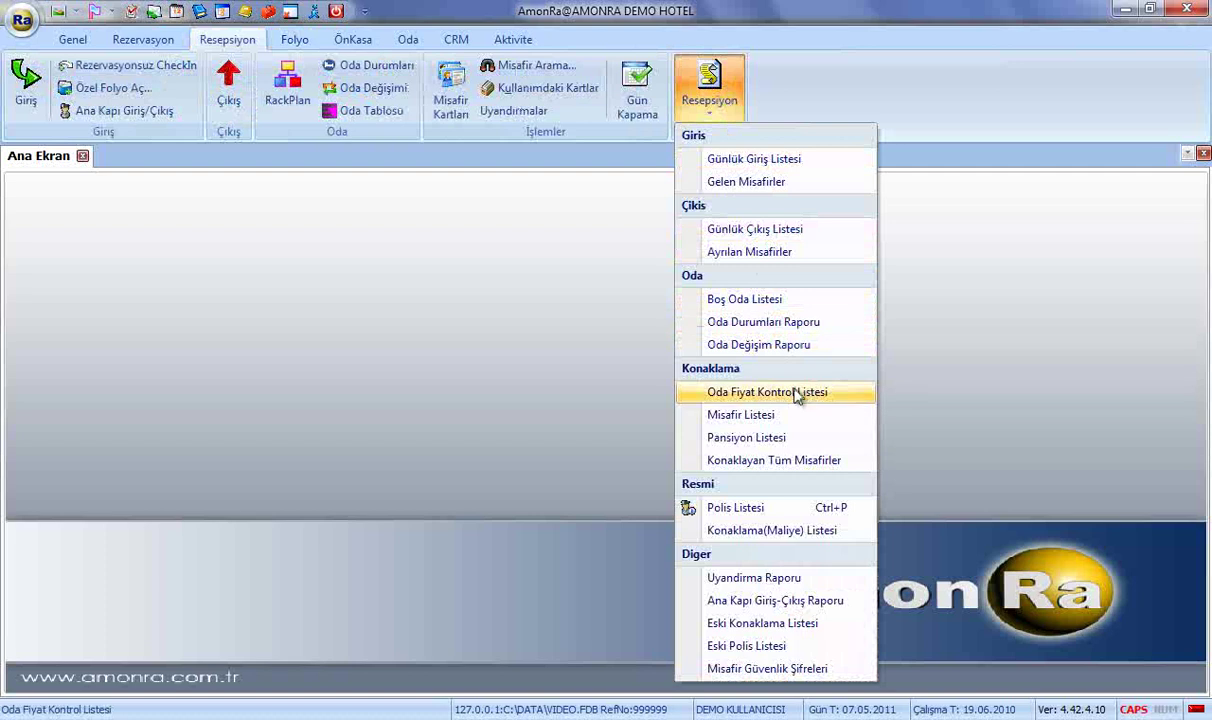
left_click(797, 391)
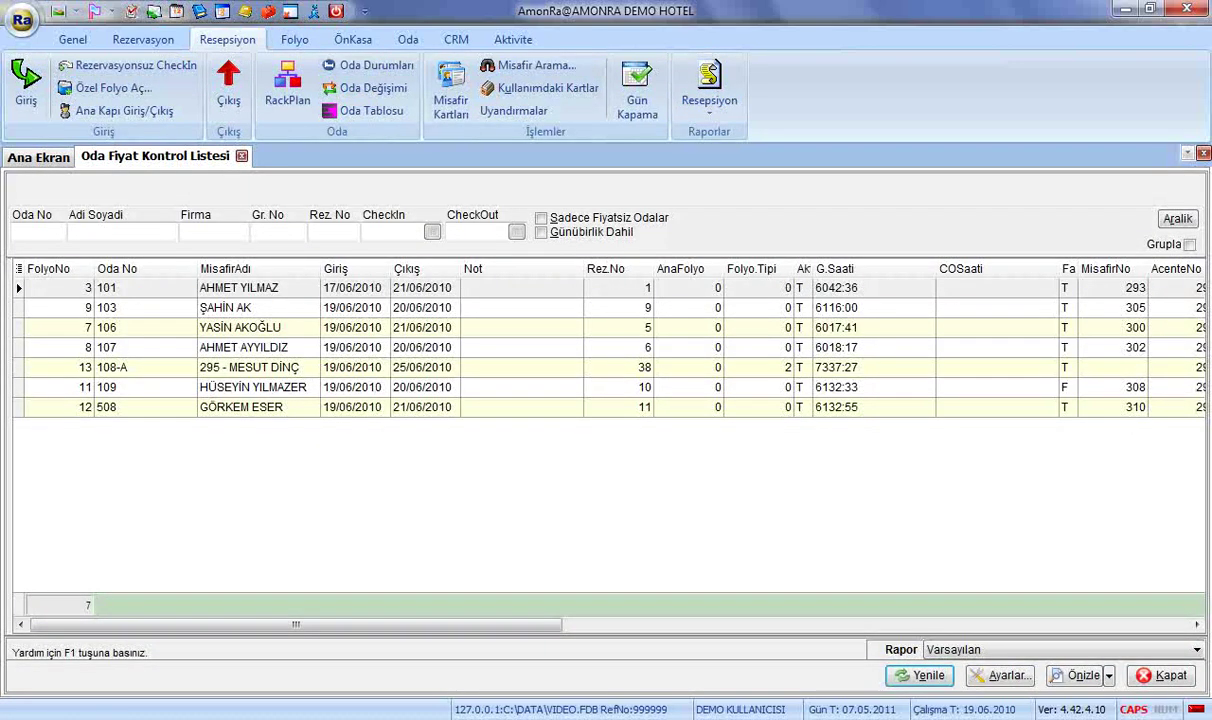
left_click(1066, 680)
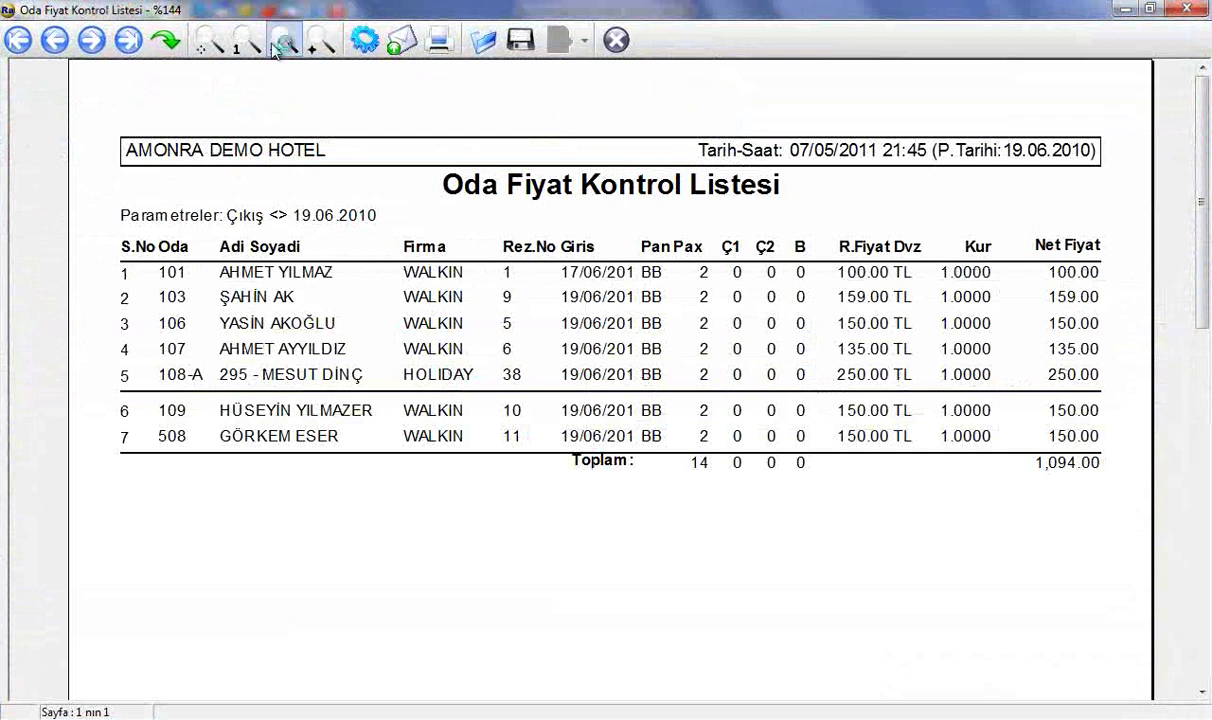
left_click(238, 42)
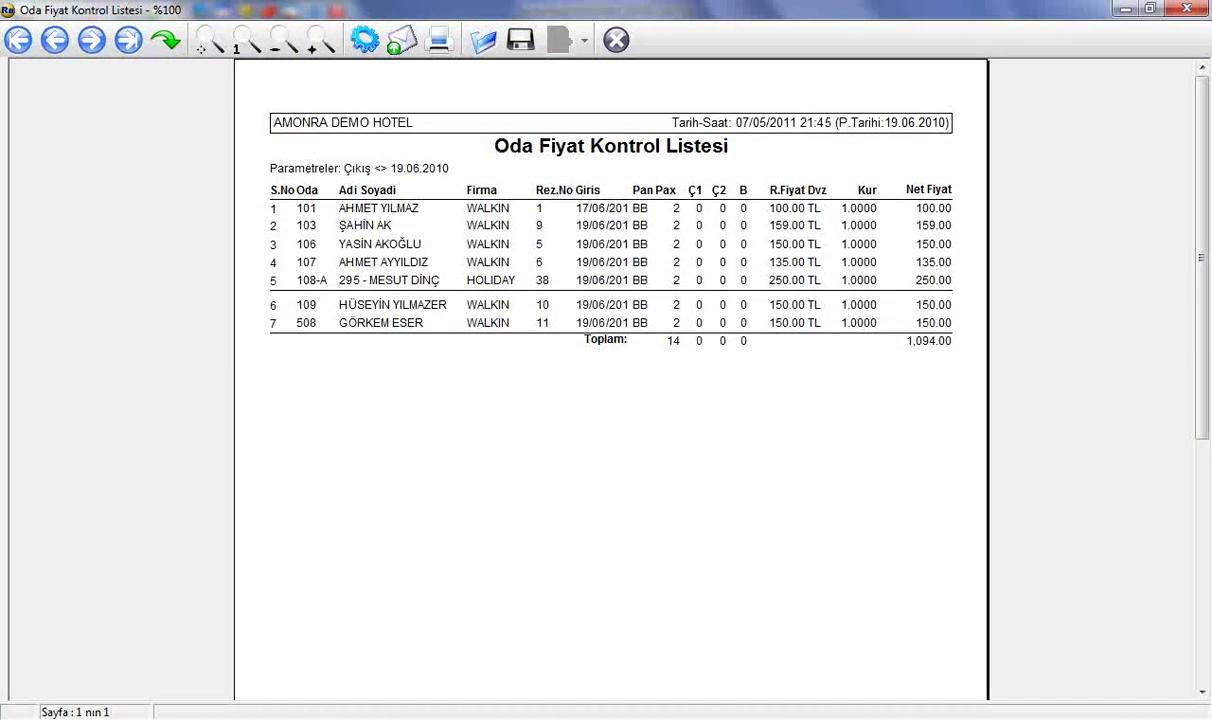
left_click(617, 41)
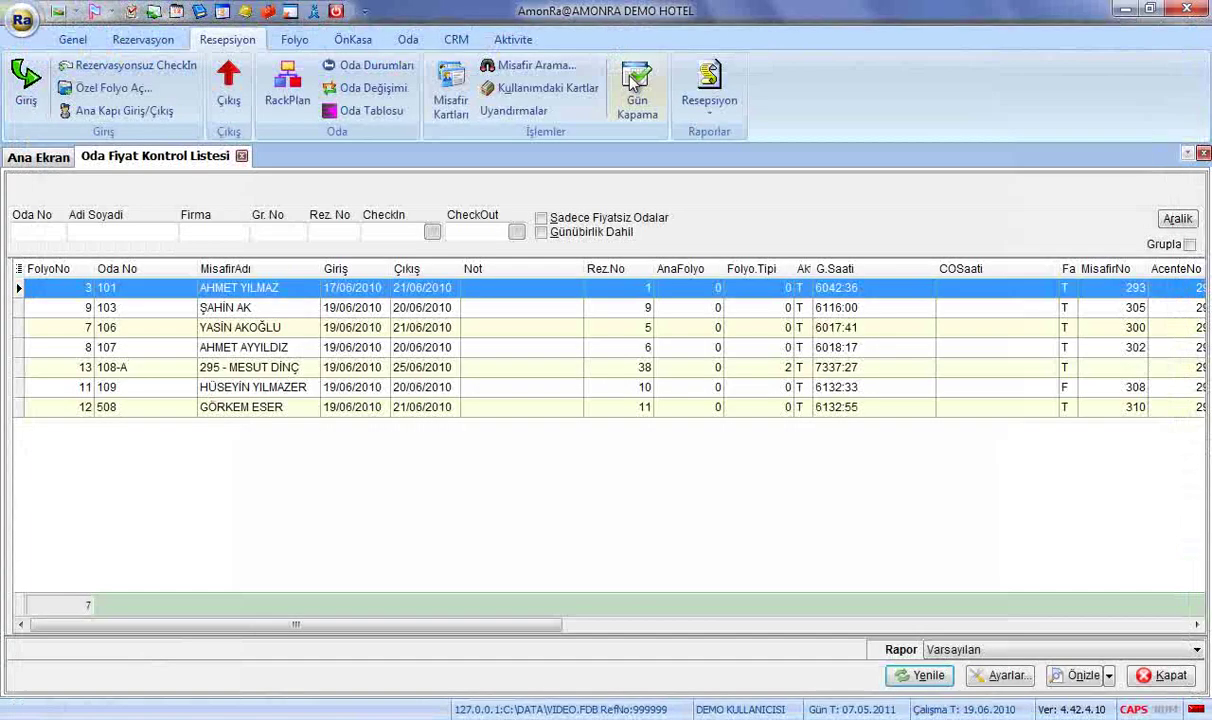
left_click(1160, 676)
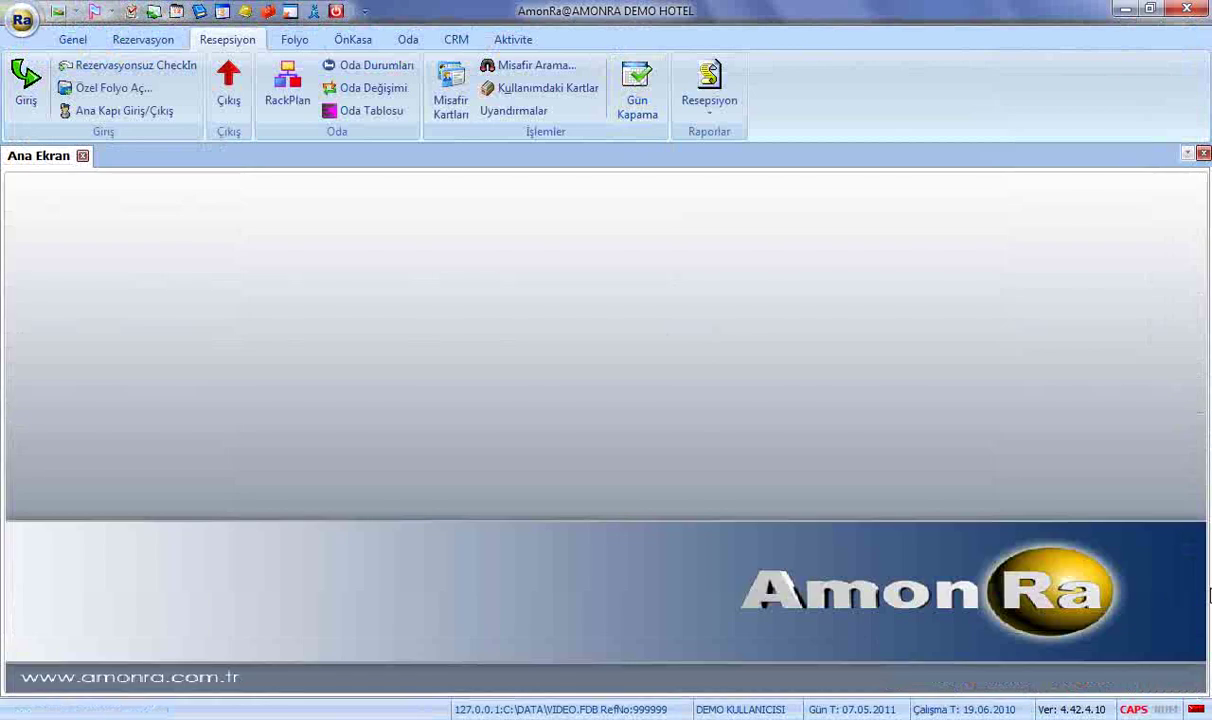
Attempt the day close's pre-transfer step, stop over unarrived reservations, and open today's Blokaj arrivals.
left_click(637, 87)
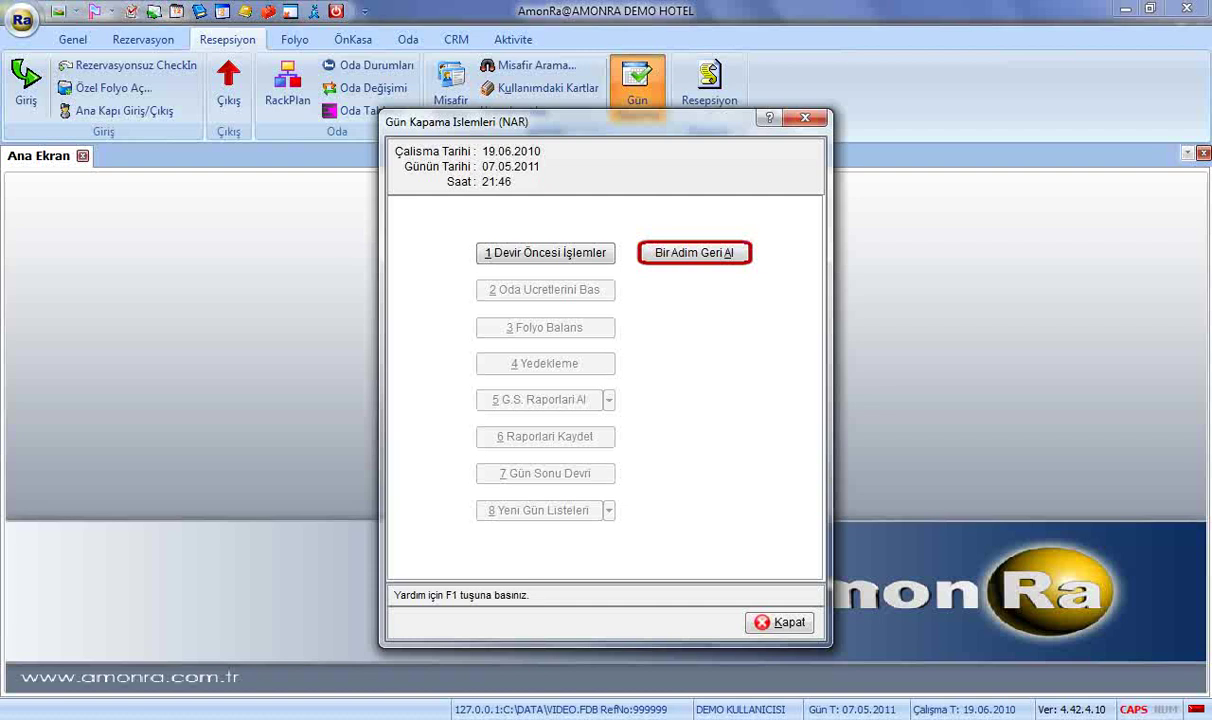
left_click(560, 256)
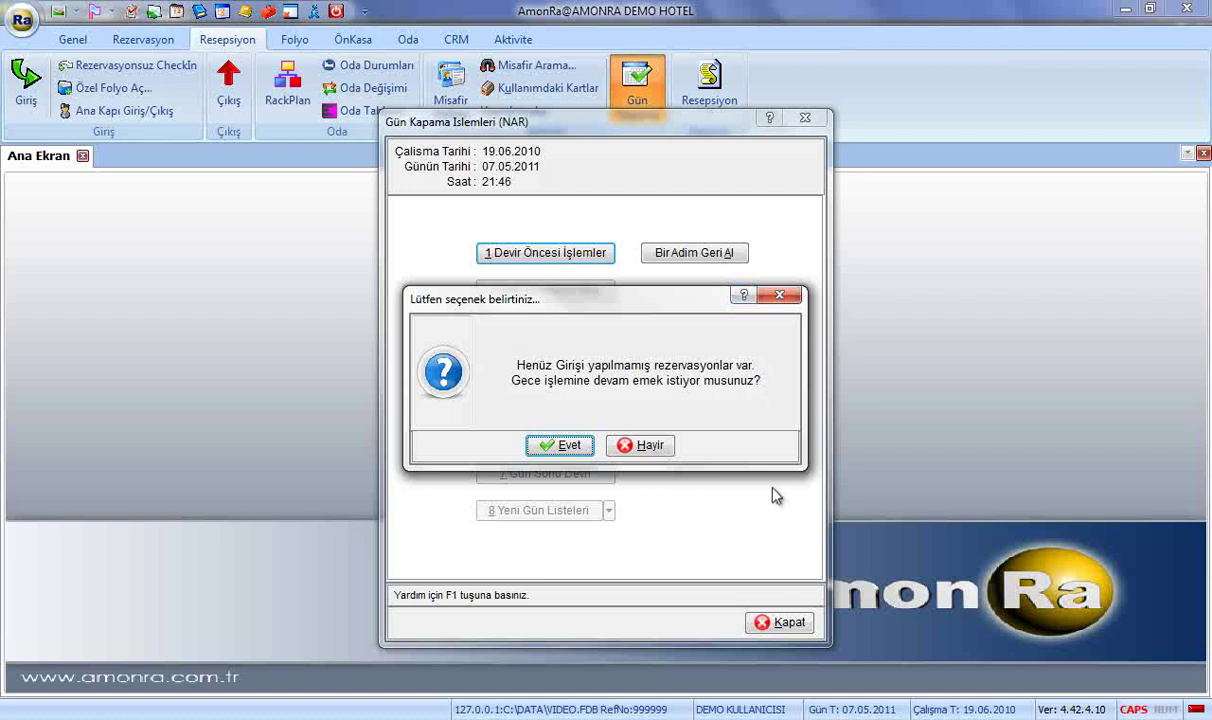
left_click(651, 453)
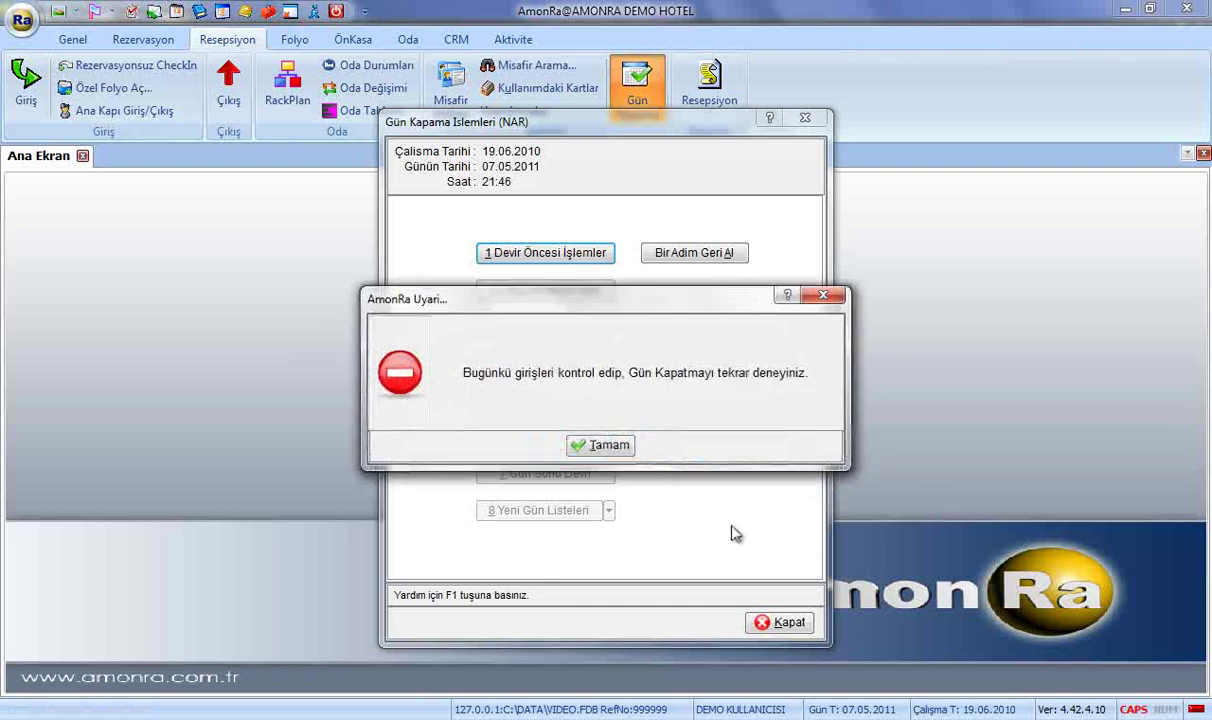
left_click(616, 446)
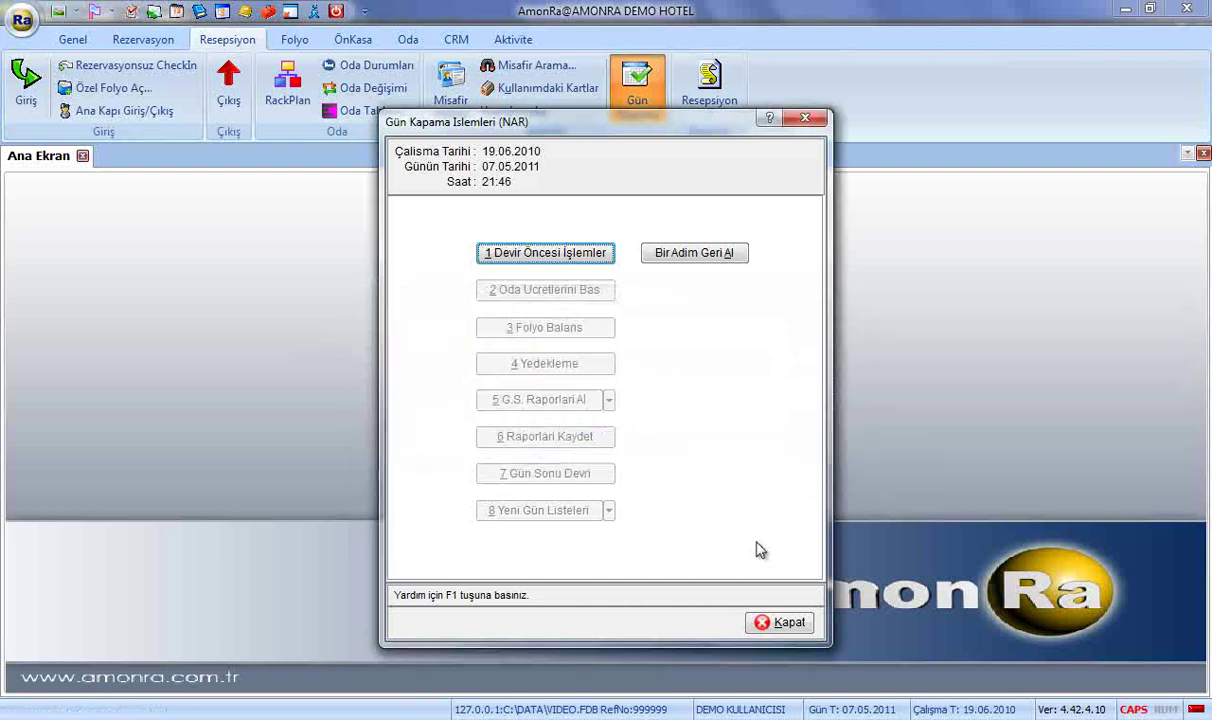
left_click(785, 623)
left_click(26, 82)
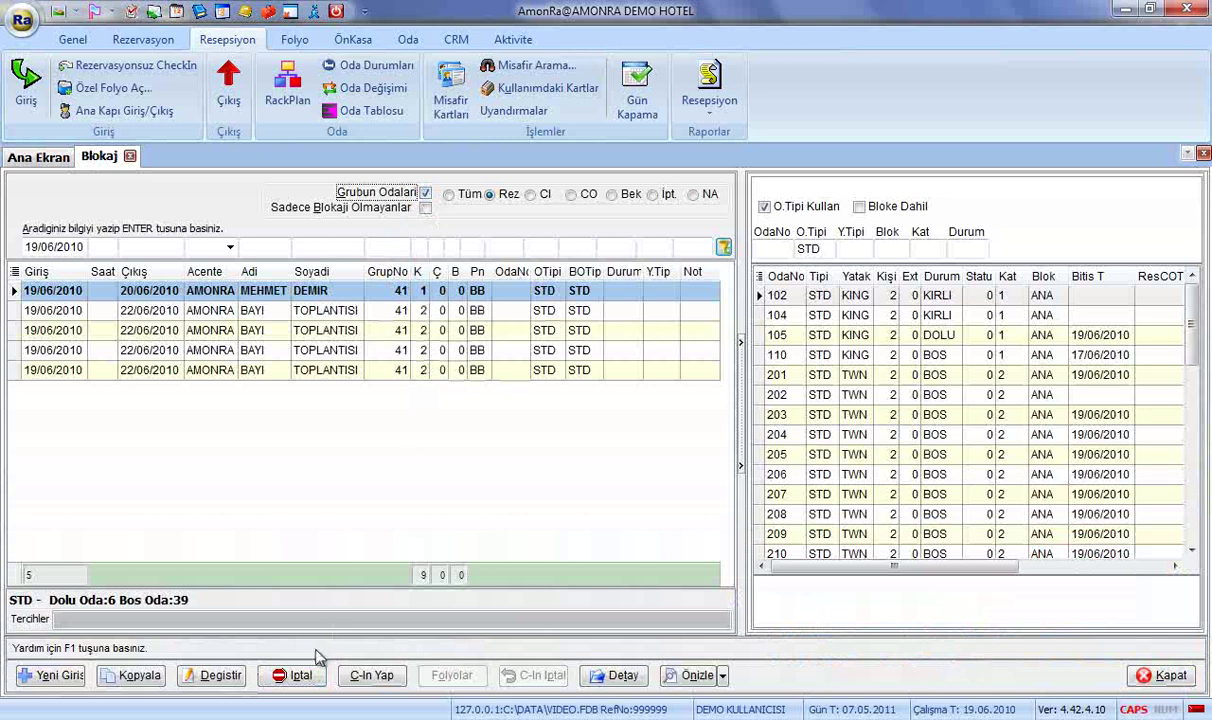
Cancel the five unarrived group 41 reservations and close the arrivals list.
left_click(300, 676)
left_click(561, 446)
left_click(561, 448)
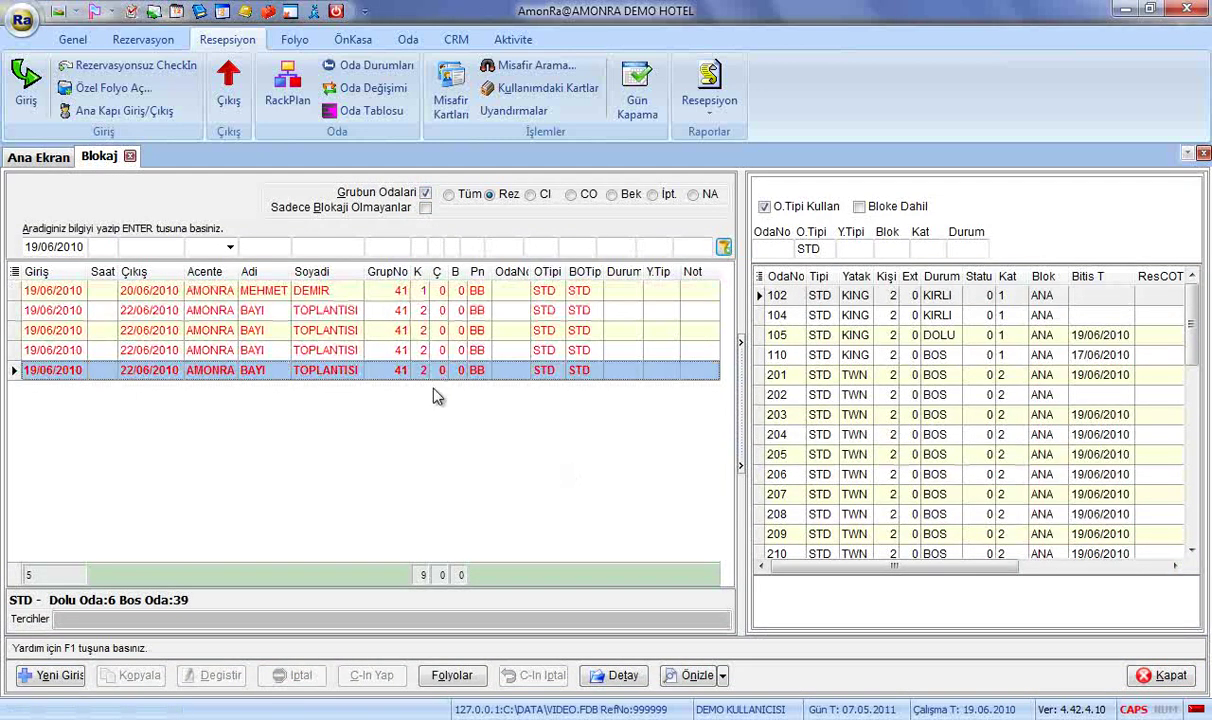
key("Escape")
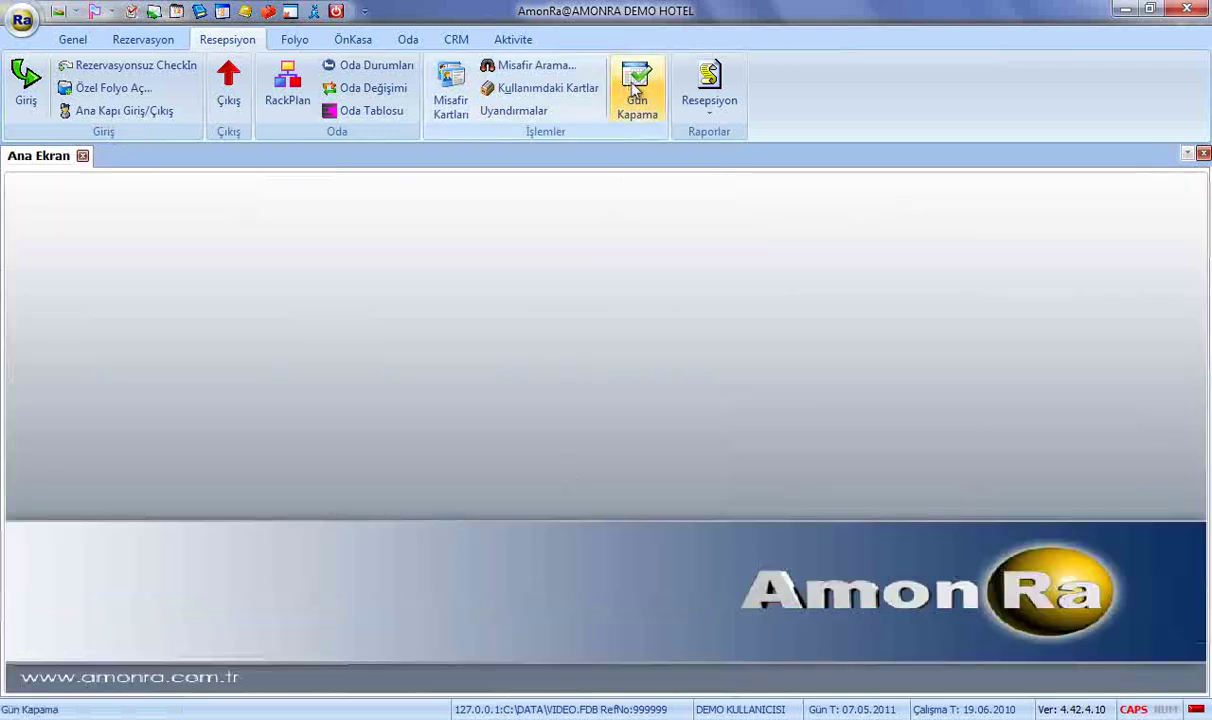
Retry the day close's pre-transfer step, which stops over rooms not yet checked out.
left_click(628, 96)
left_click(597, 256)
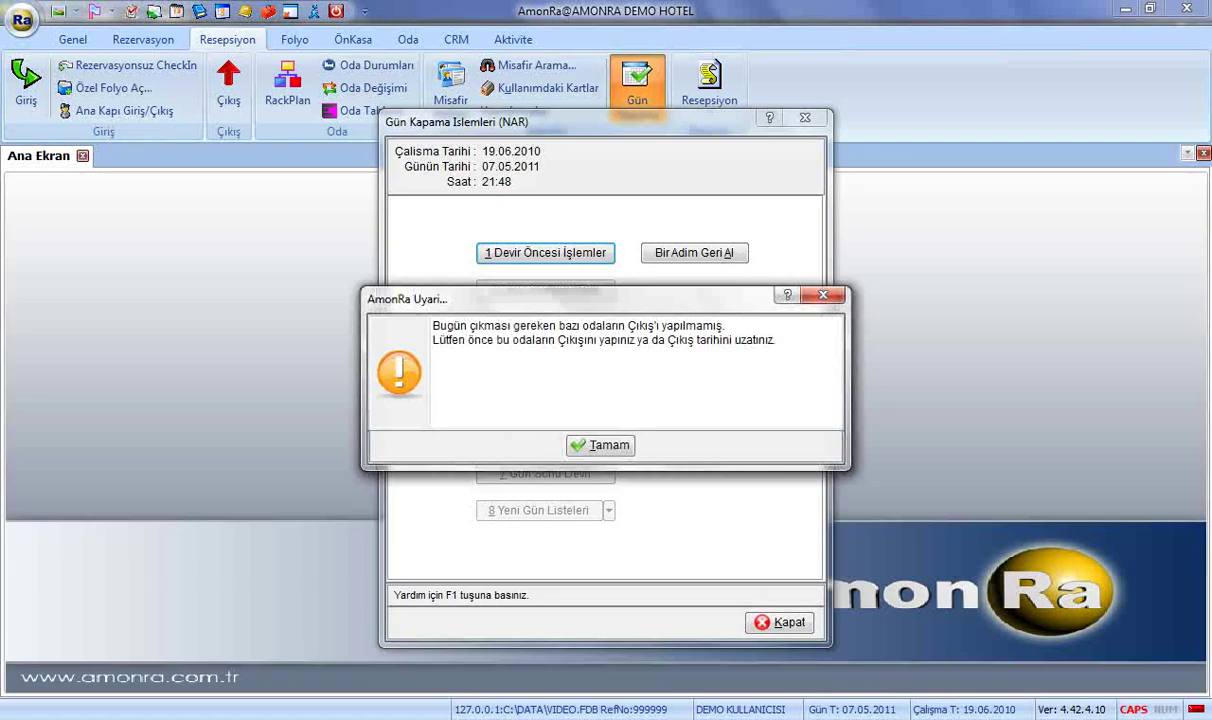
left_click(601, 449)
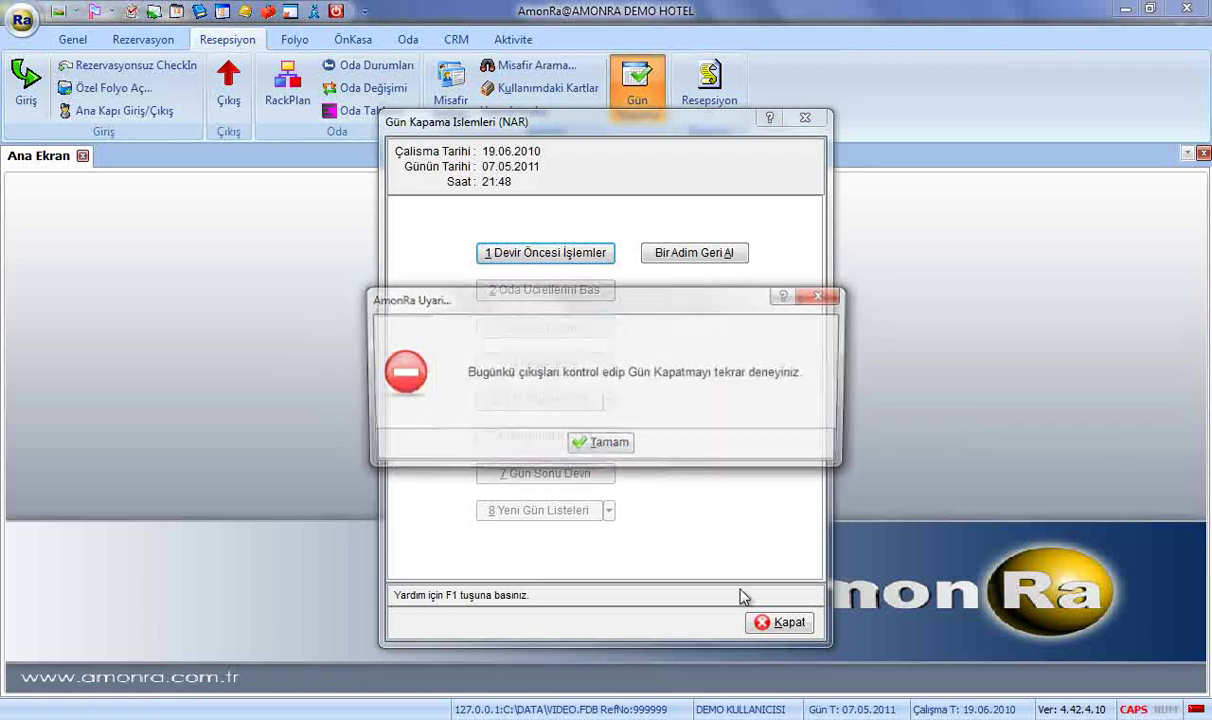
left_click(589, 452)
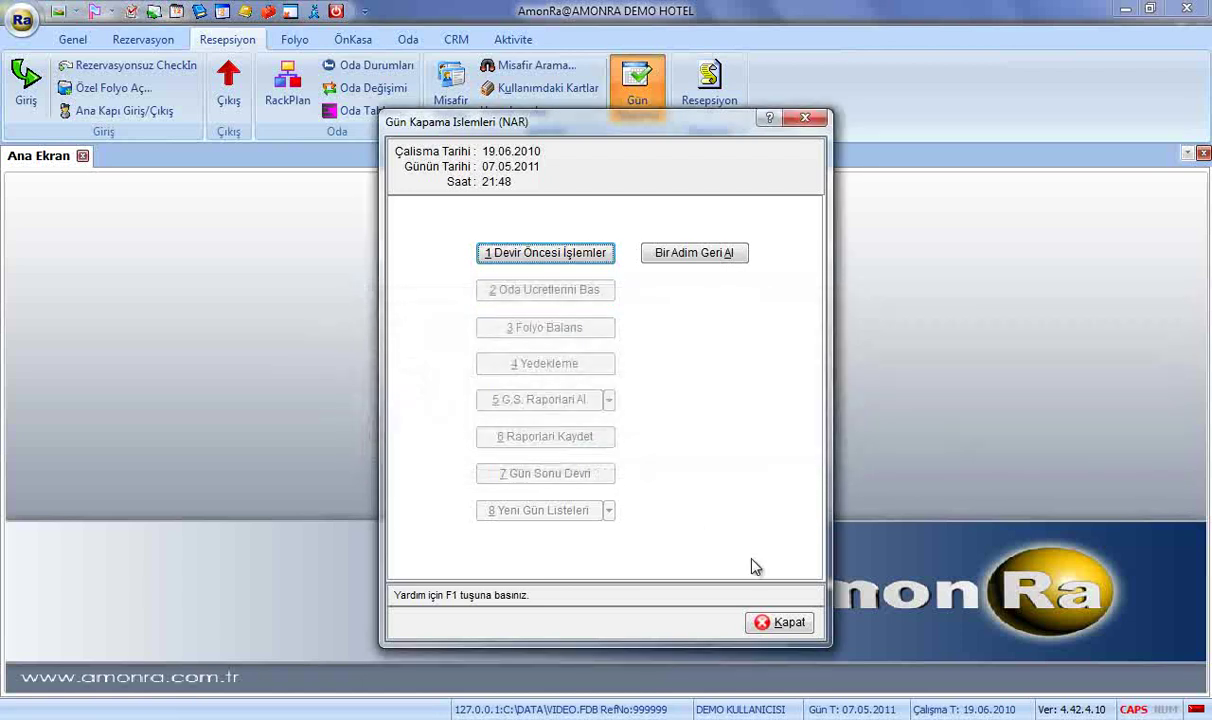
left_click(789, 623)
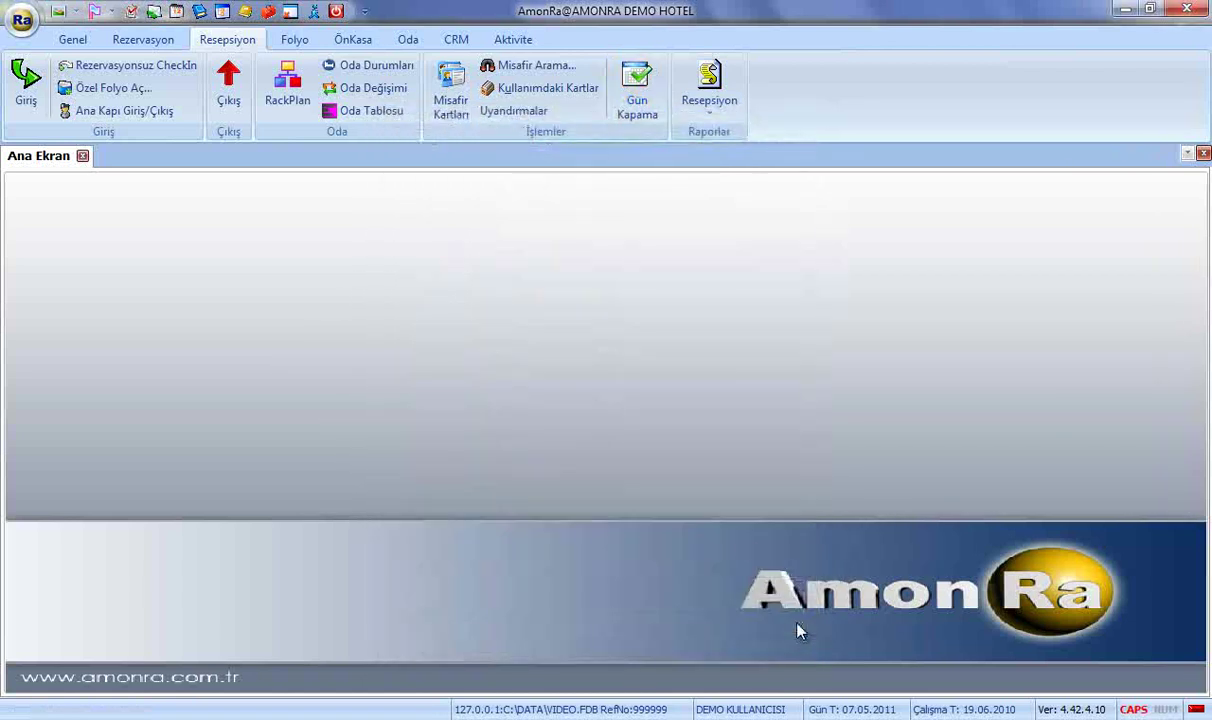
Start checking out the room 105 guest from today's departures list.
left_click(228, 85)
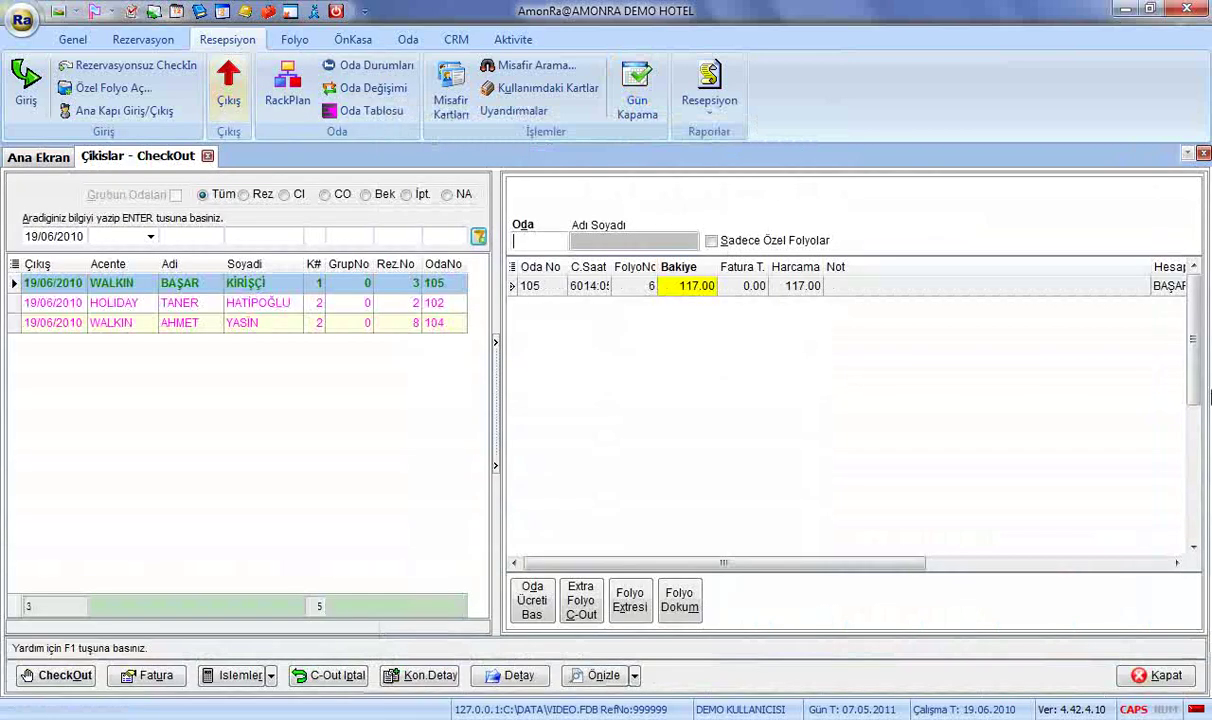
left_click(56, 675)
left_click(560, 445)
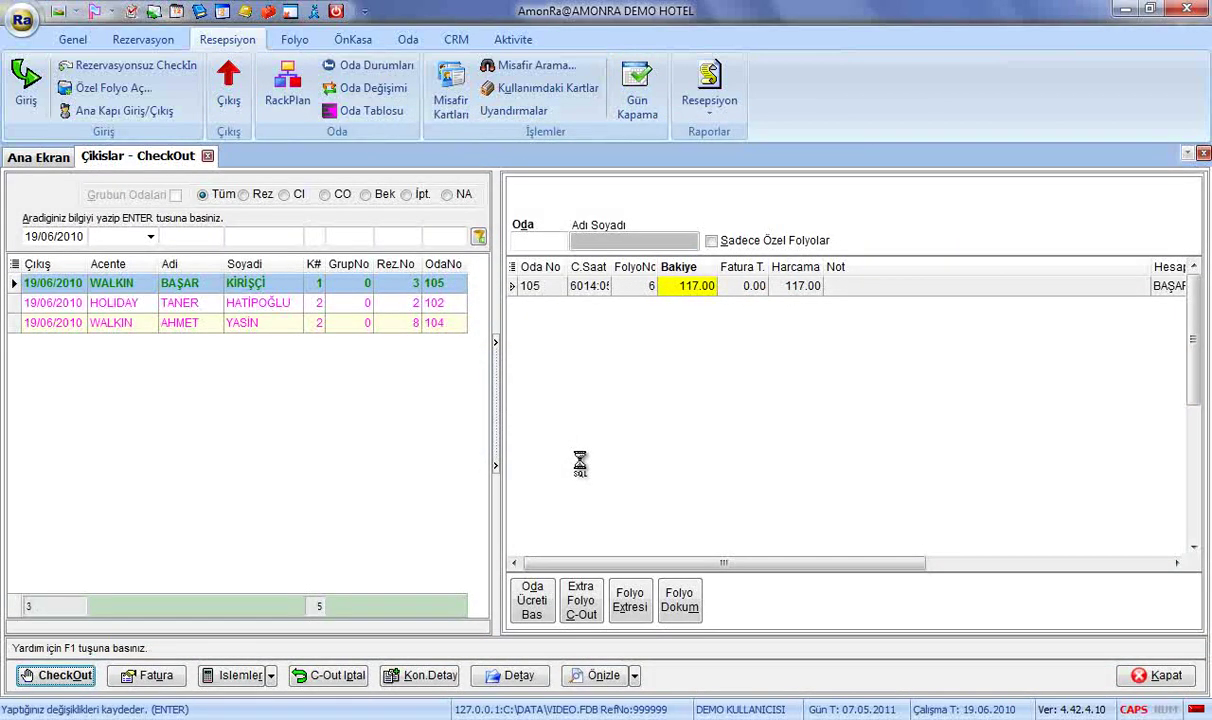
Pay room 105's 117.00 balance as ODEME in NAKIT cash, skipping printouts, then close departures.
key("Tab")
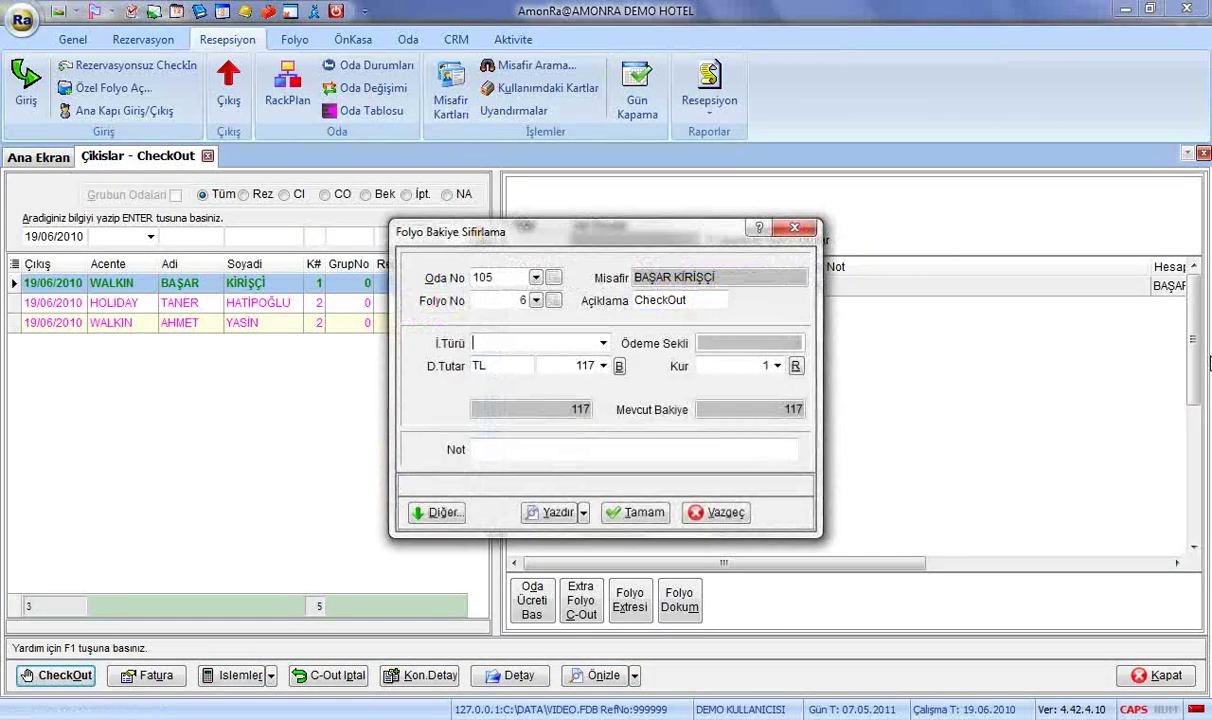
type("ODEME")
key("Return")
key("Tab")
type("N")
key("Return")
left_click(641, 512)
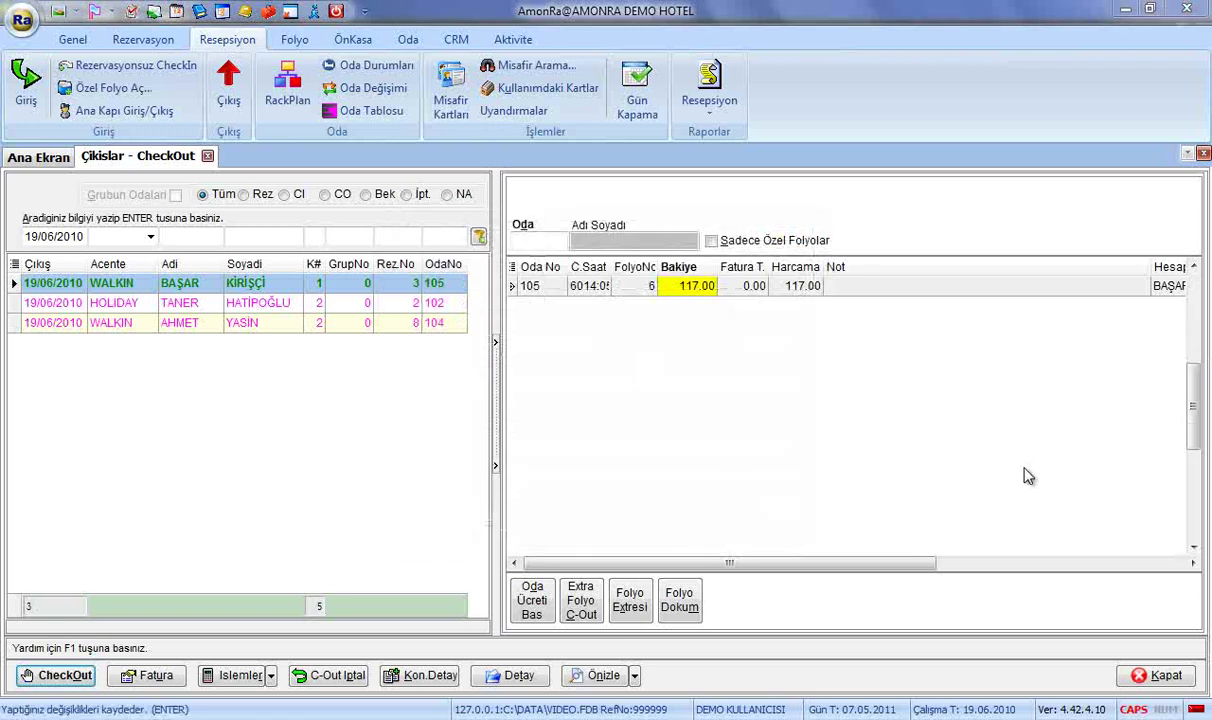
left_click(640, 445)
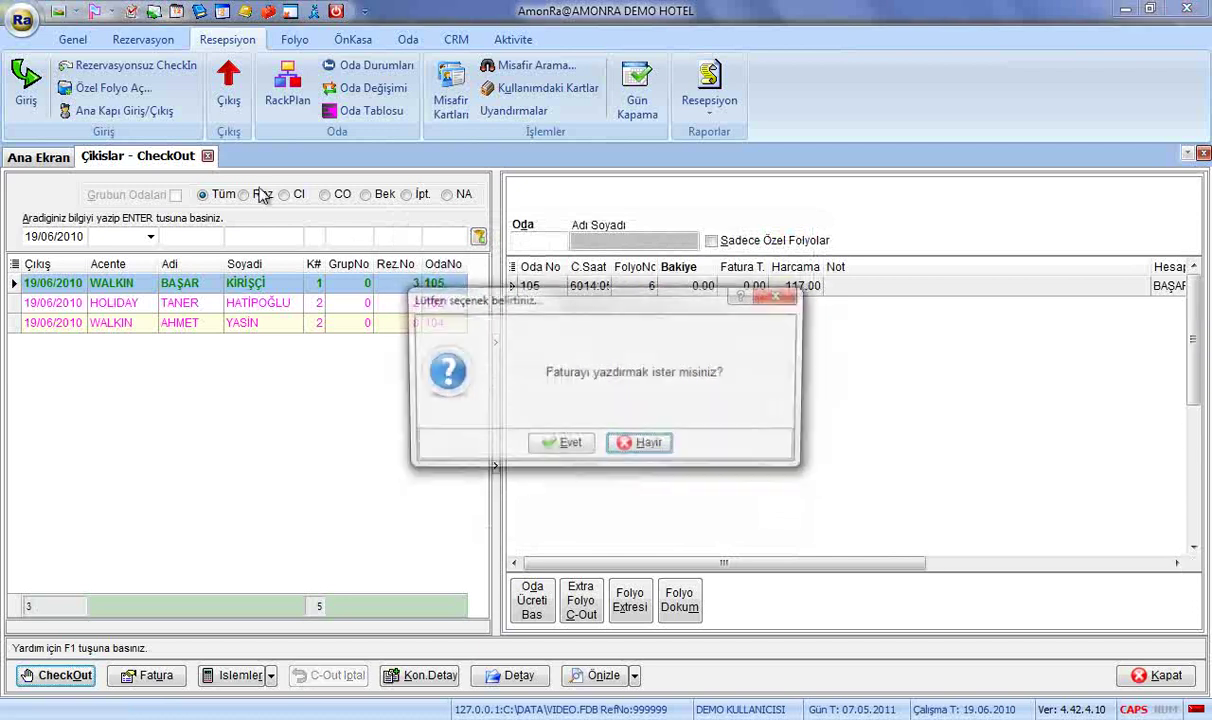
left_click(640, 445)
left_click(207, 156)
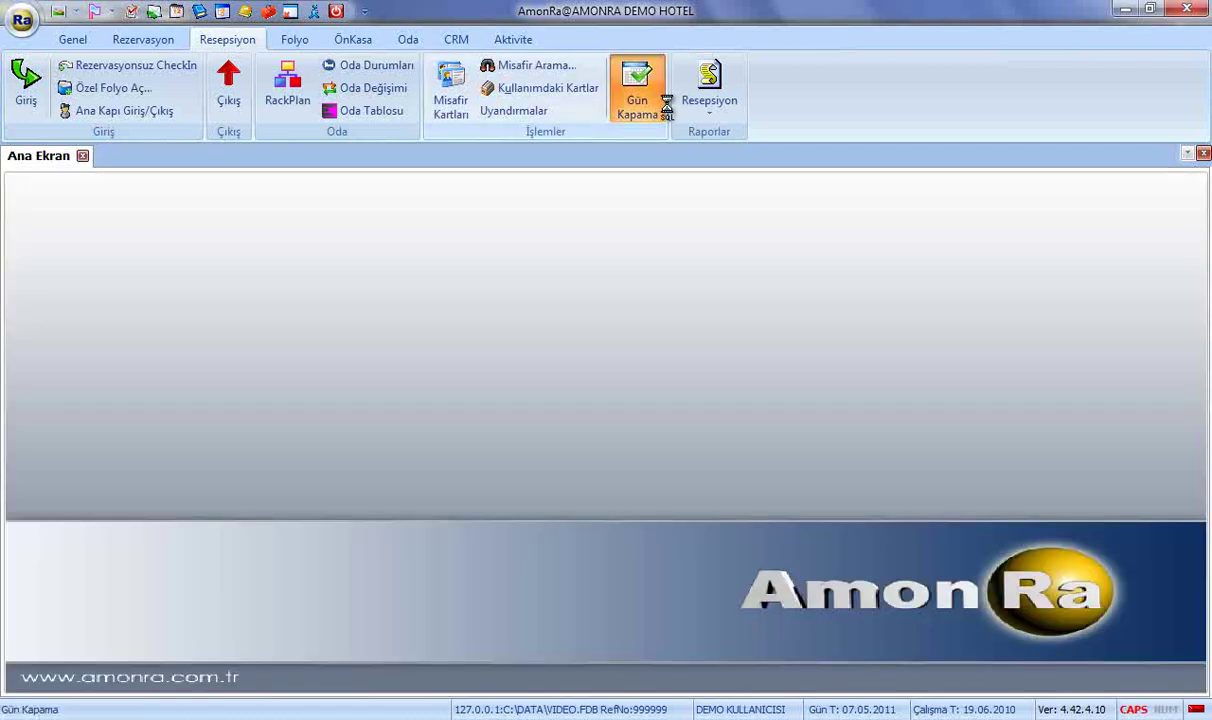
In Gün Kapama, run pre-transfer checks, post today's room charges, and start Folyo Balans.
left_click(643, 100)
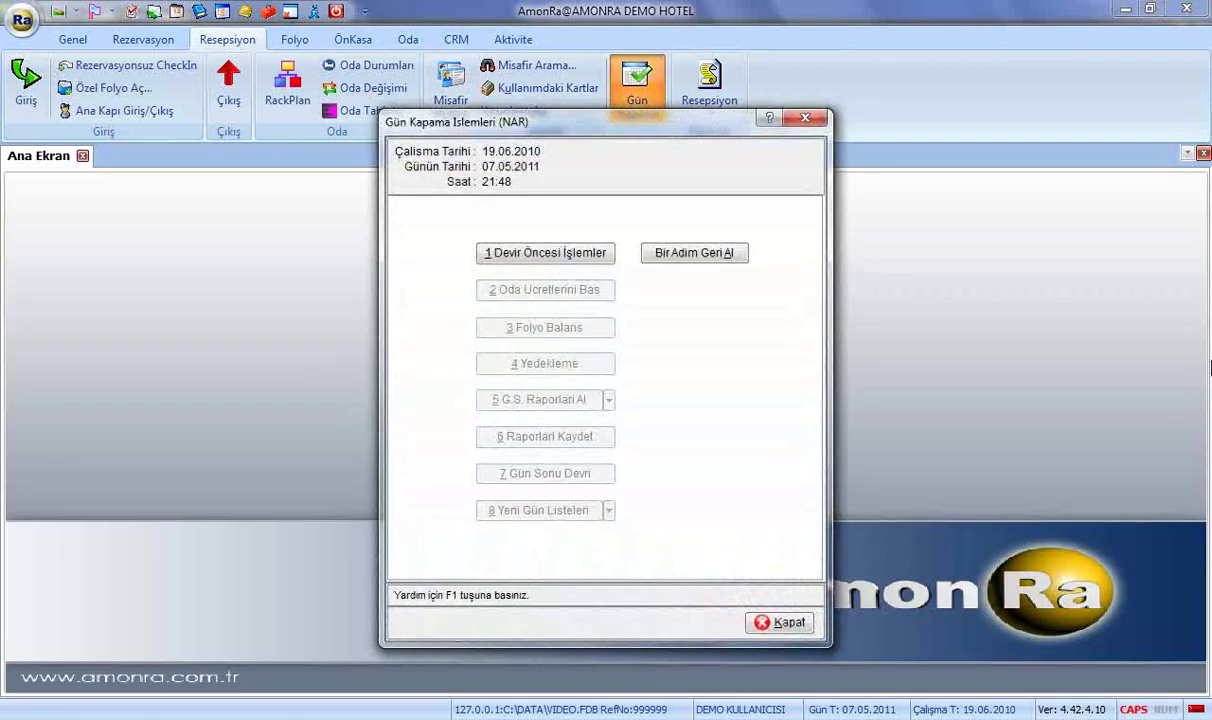
left_click(575, 257)
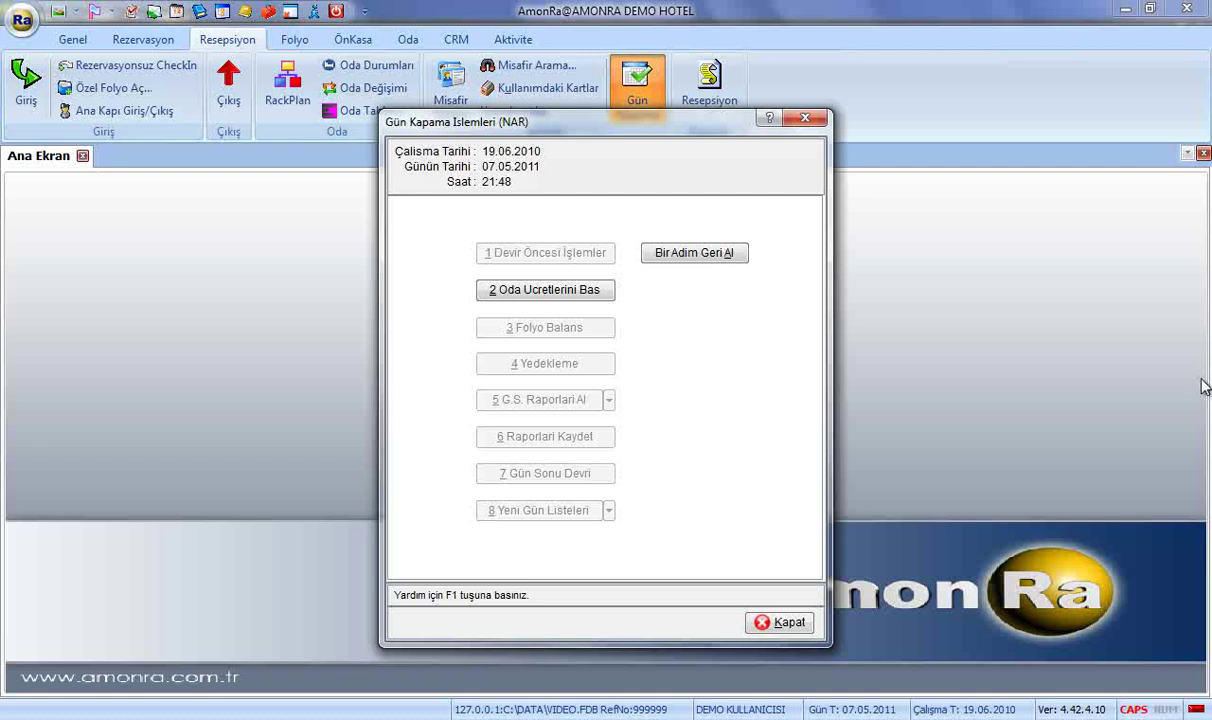
left_click(603, 294)
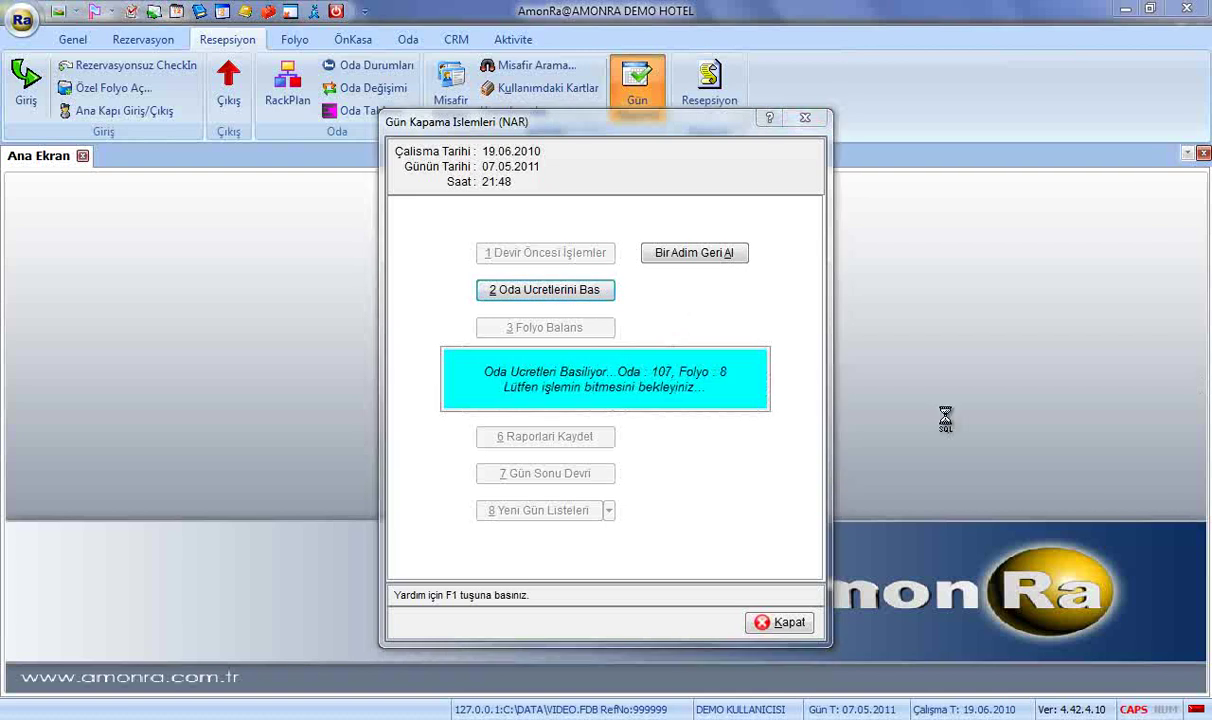
left_click(580, 325)
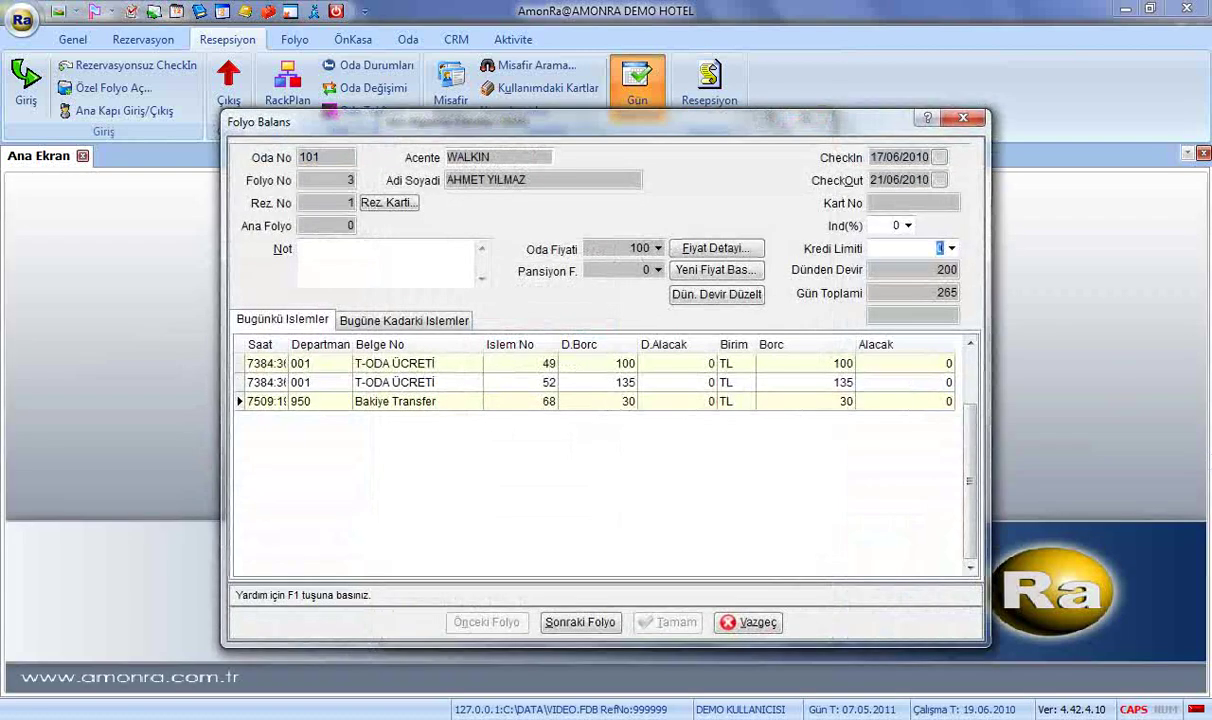
Review room 101's folio transactions and change its contract Dbl price from 100 to 110.
left_click(445, 320)
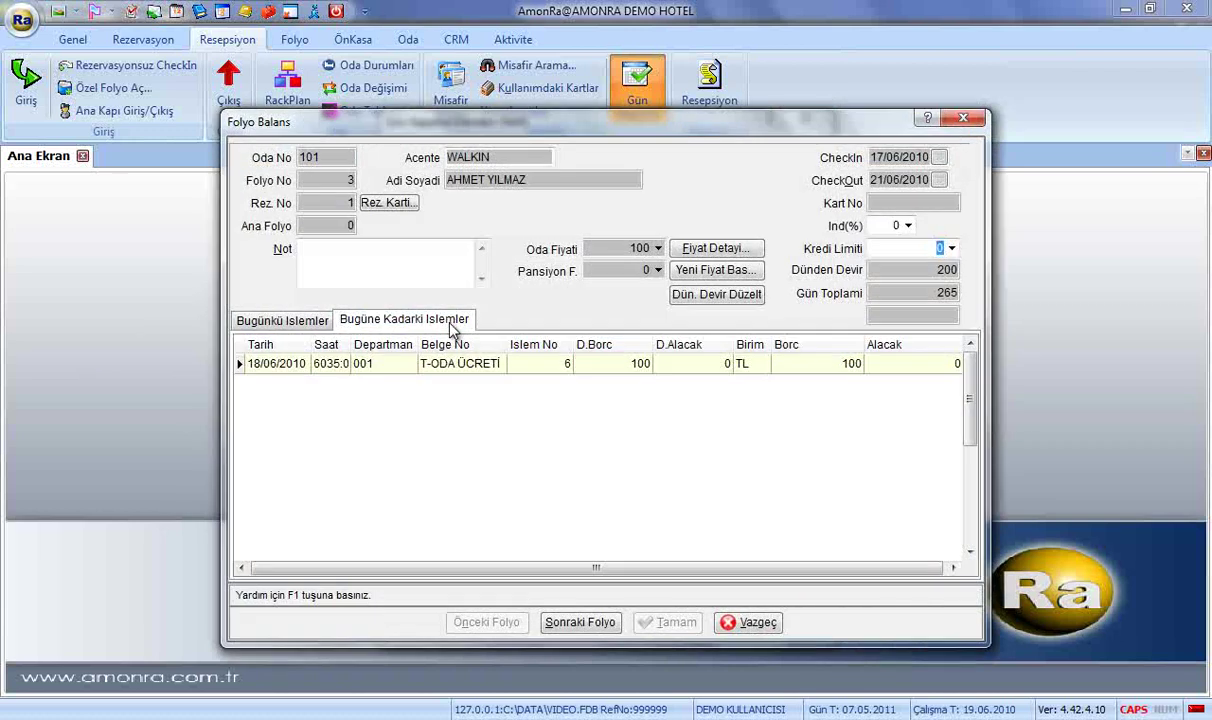
left_click(302, 318)
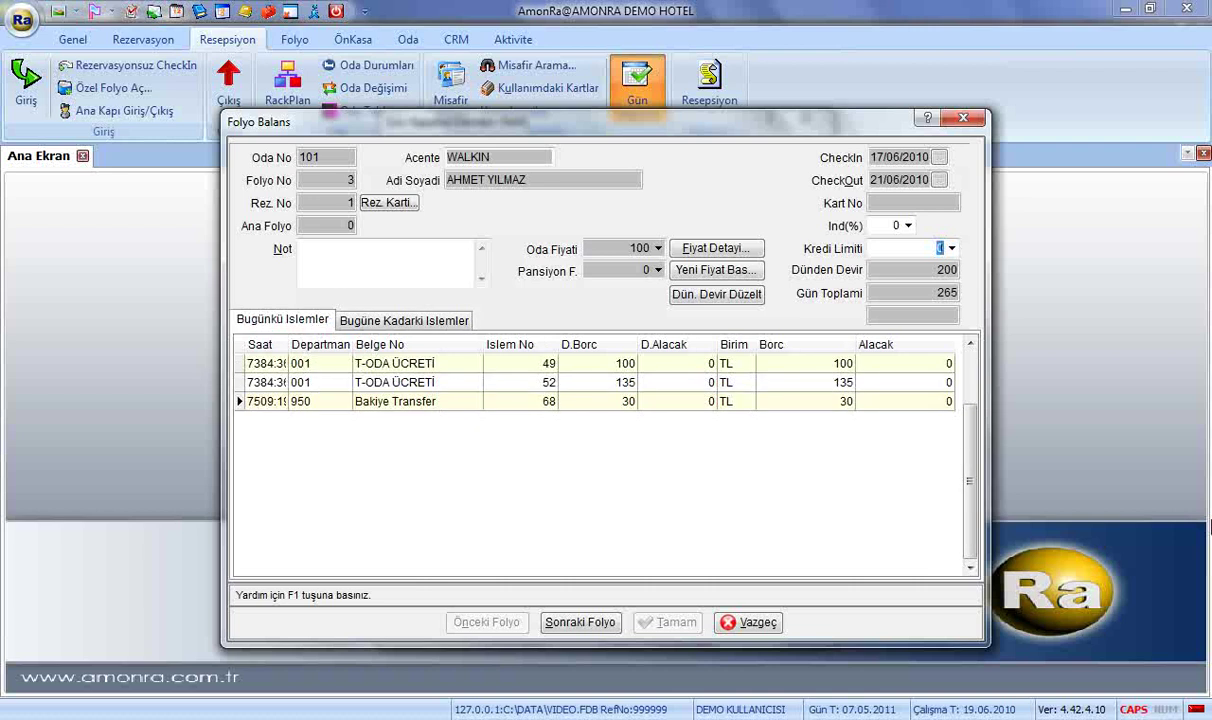
left_click(702, 247)
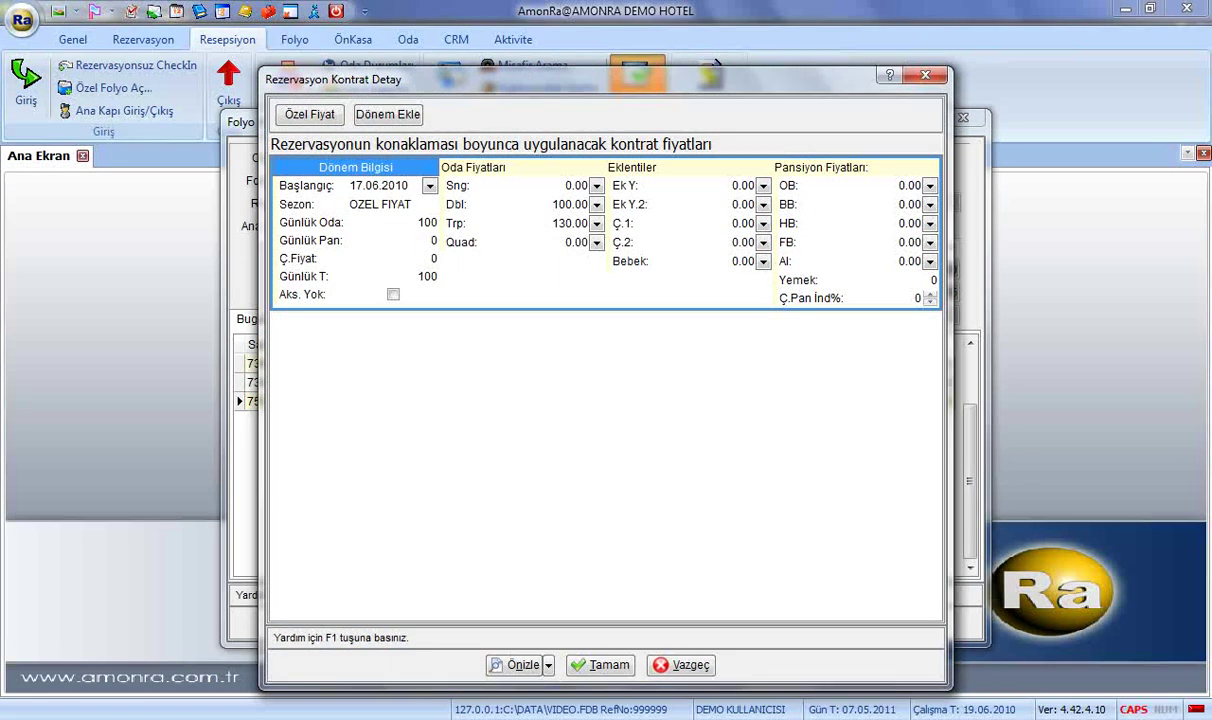
left_click(560, 204)
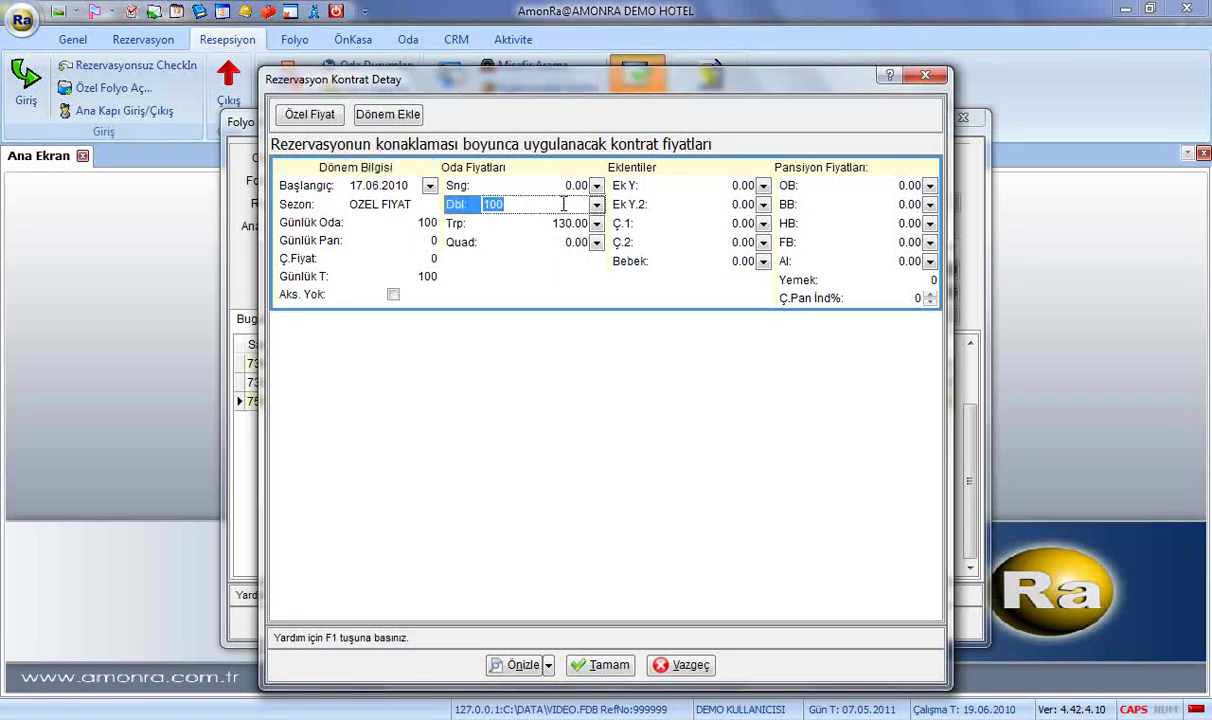
type("110")
left_click(603, 668)
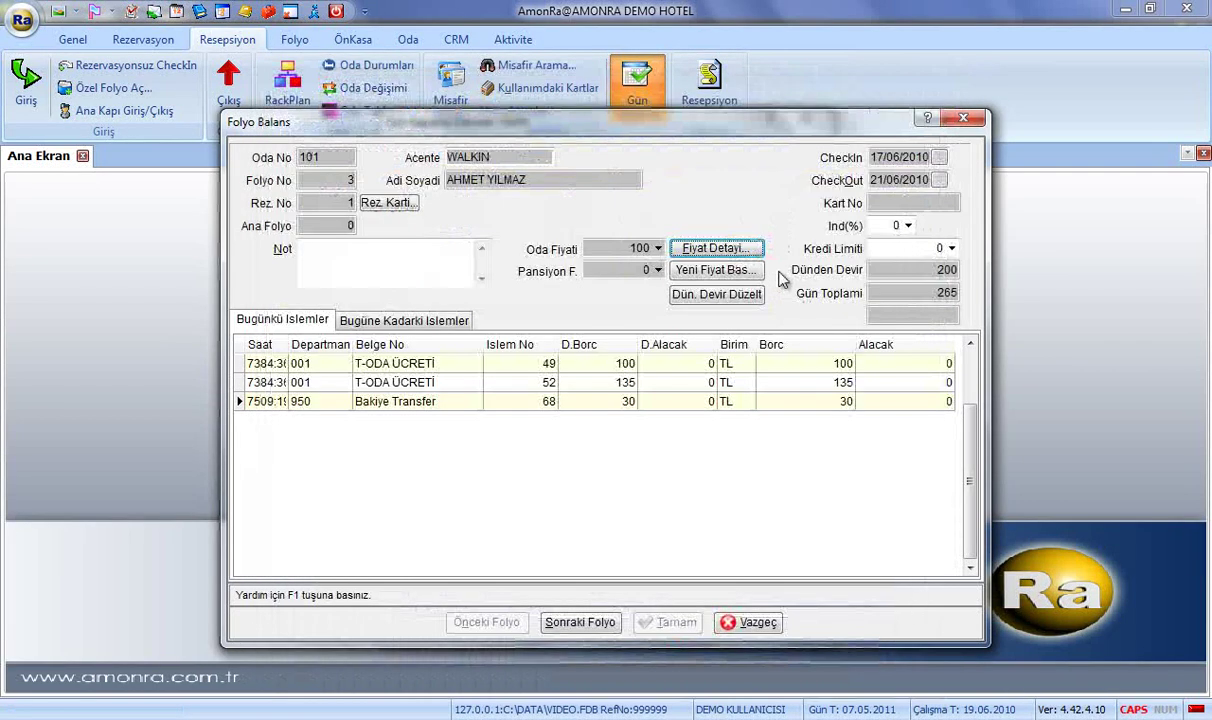
Recalculate room 101's folio, then review folios 103, 106, 107, 108-A, 109, 12 and T16.
left_click(758, 272)
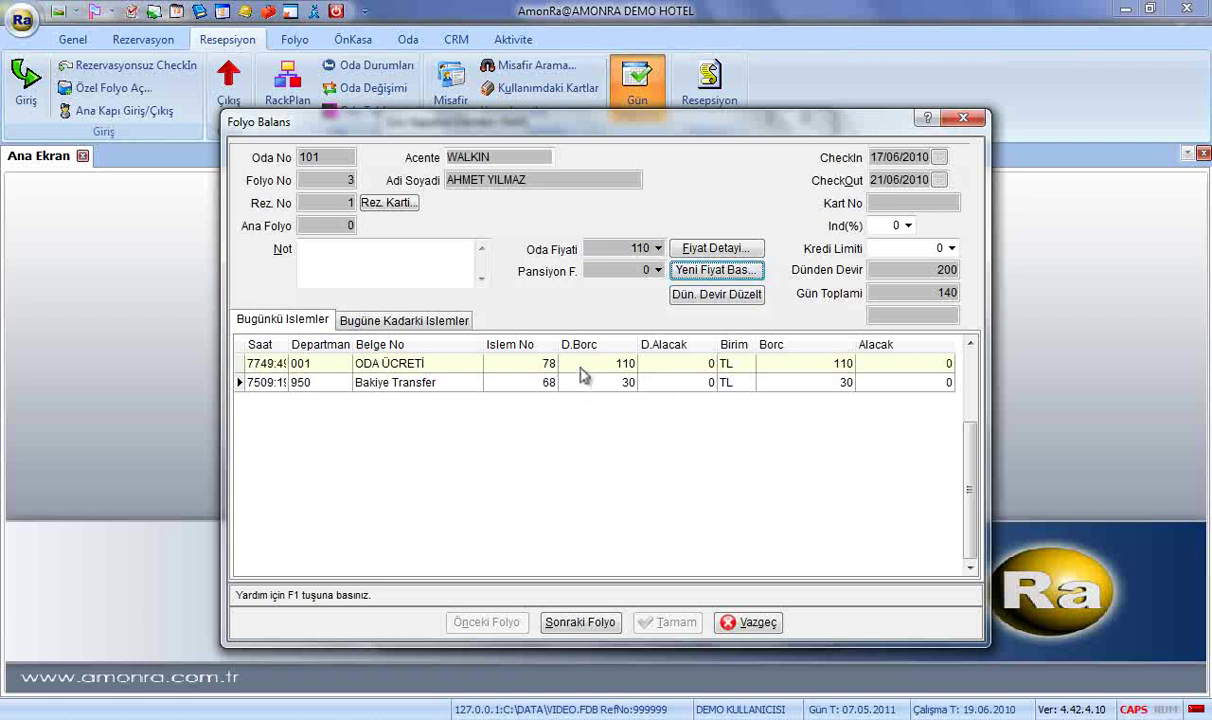
left_click(550, 360)
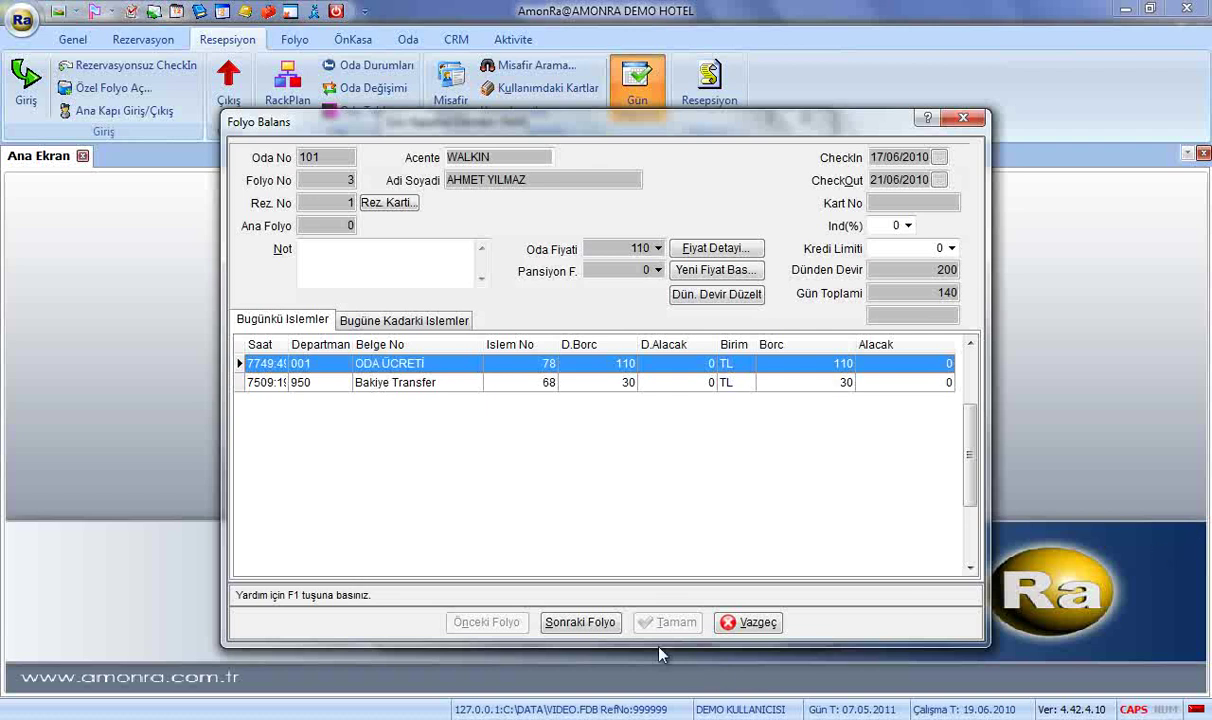
left_click(608, 625)
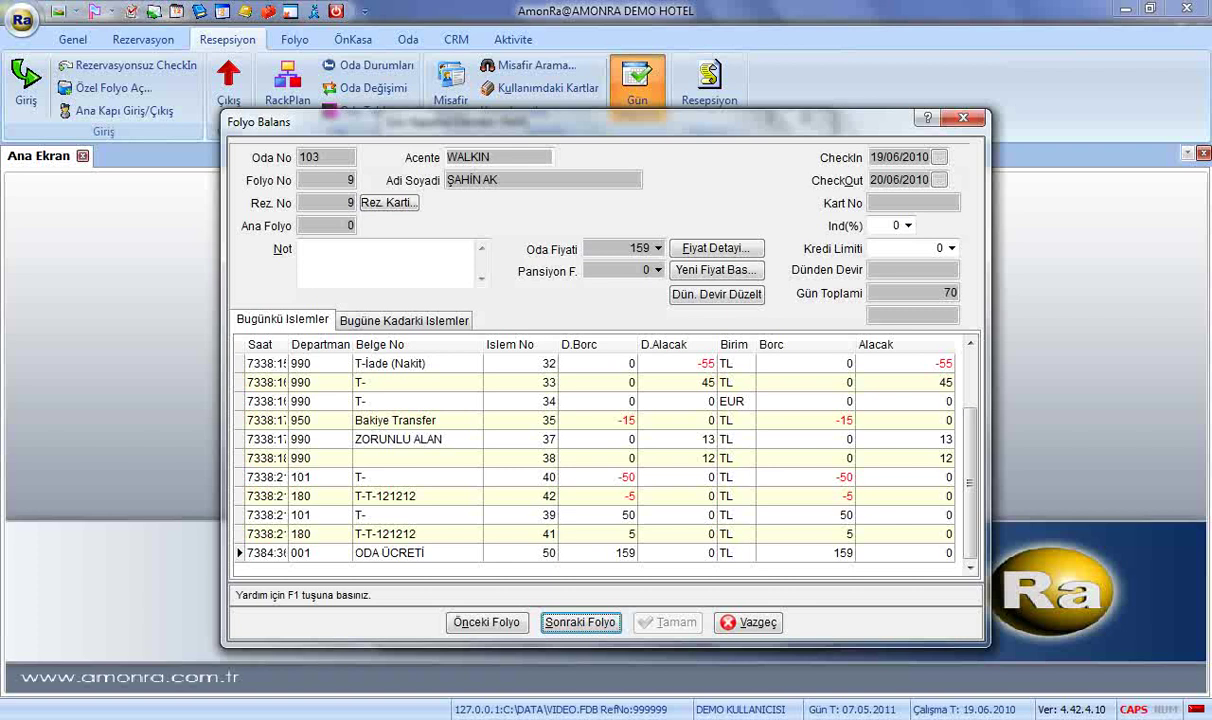
left_click(590, 627)
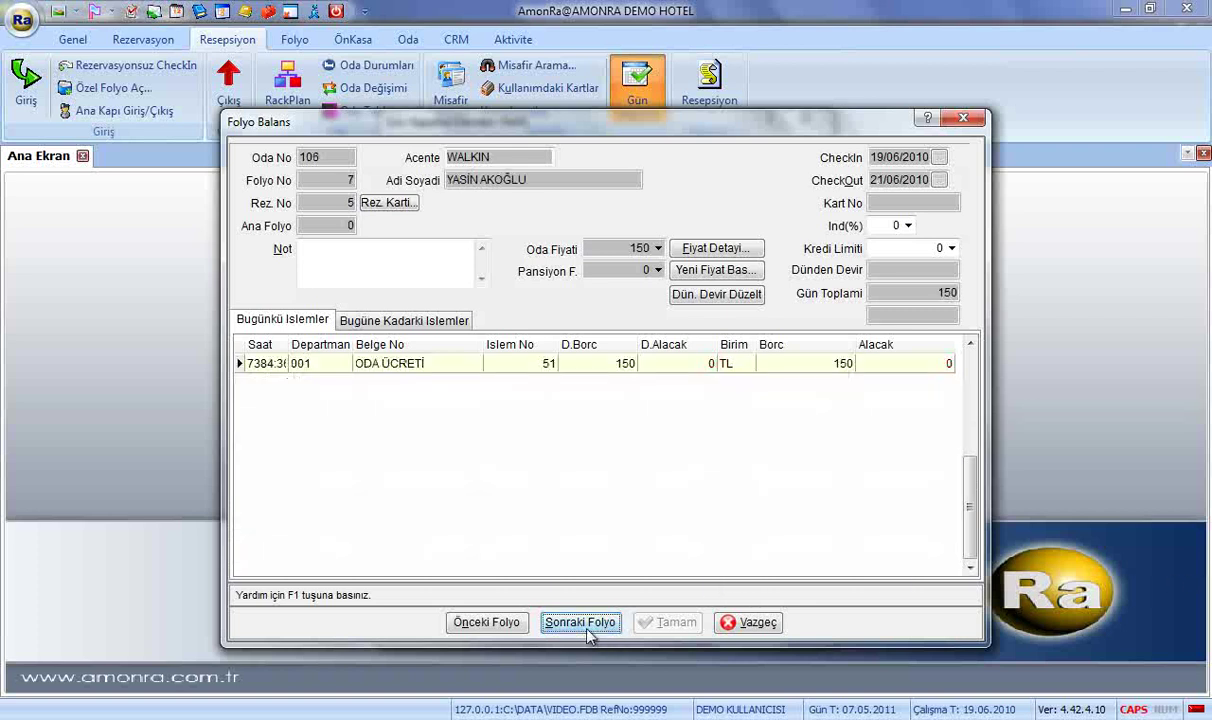
left_click(598, 625)
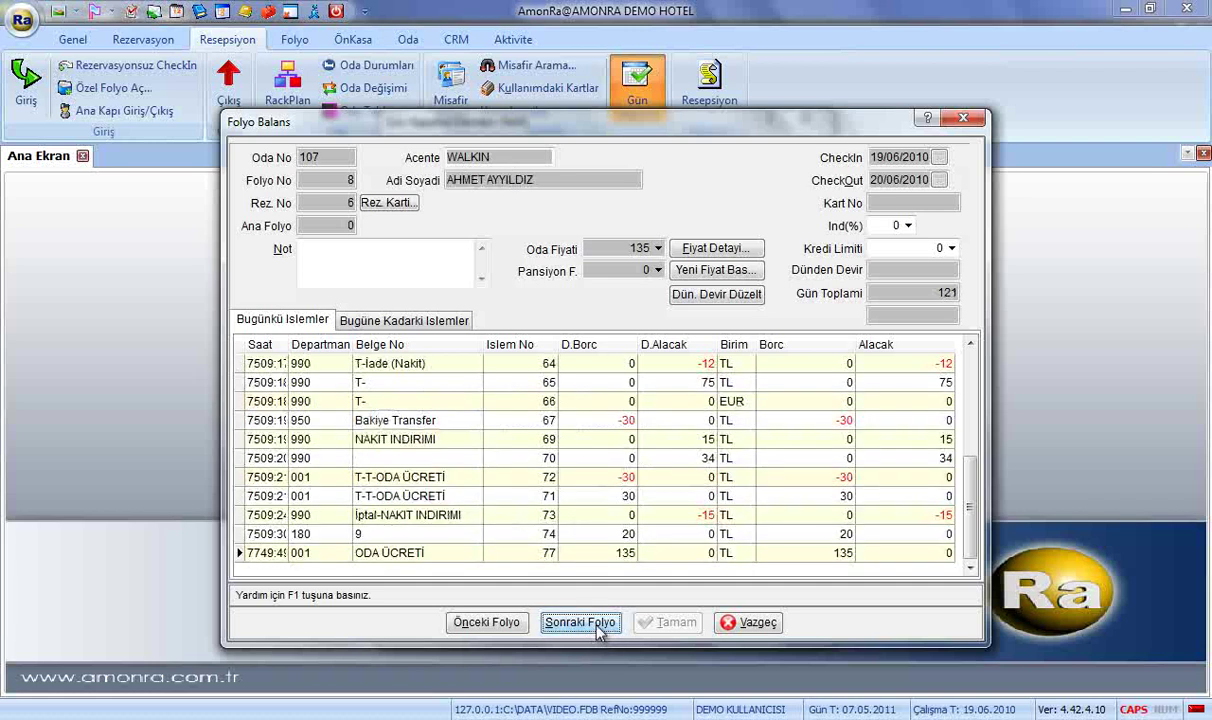
left_click(598, 625)
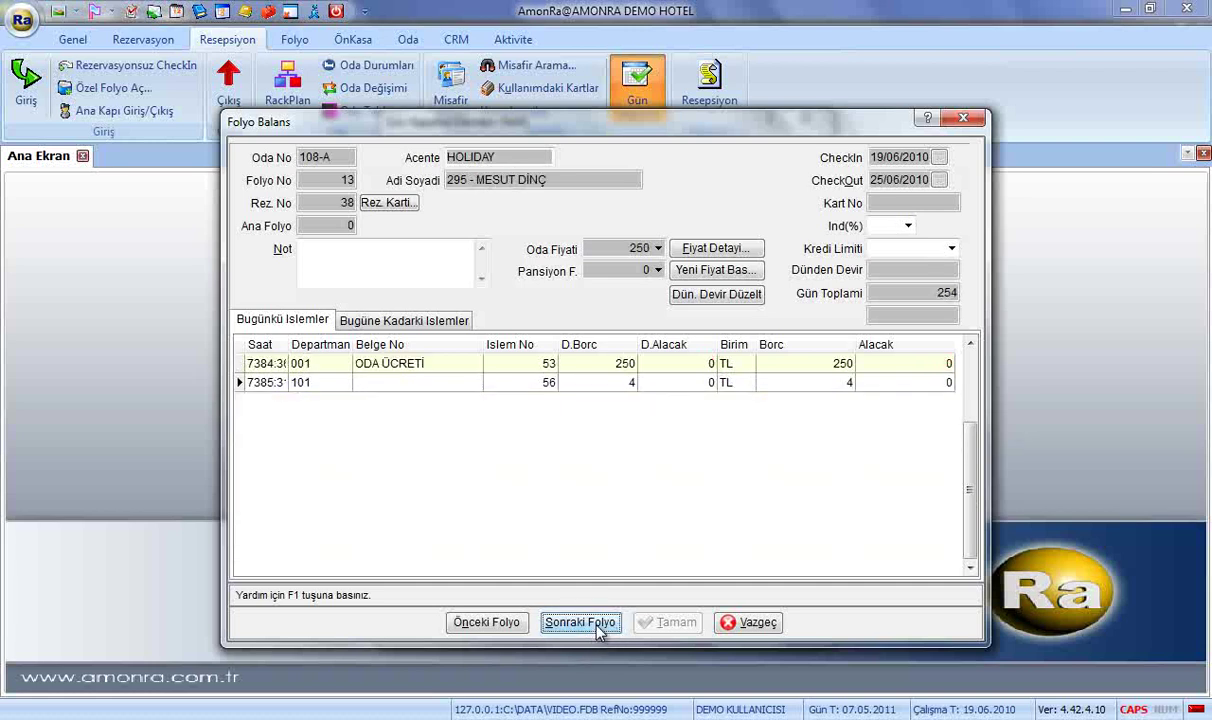
left_click(598, 625)
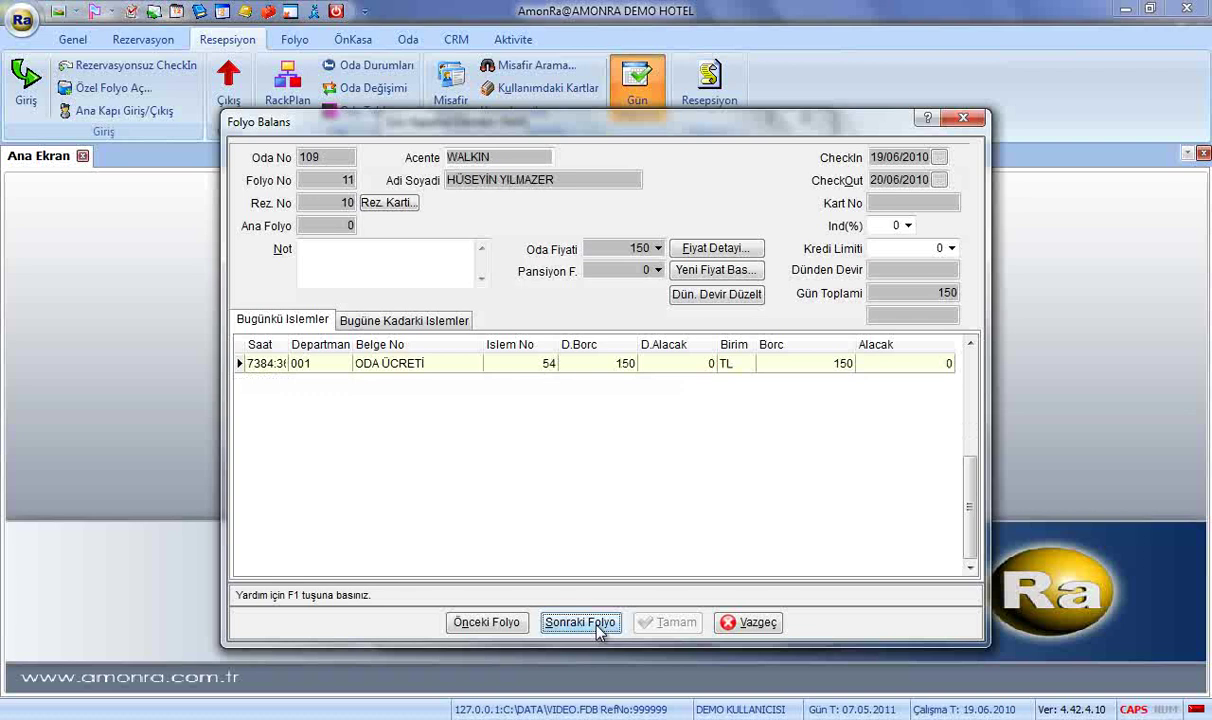
left_click(598, 625)
left_click(598, 625)
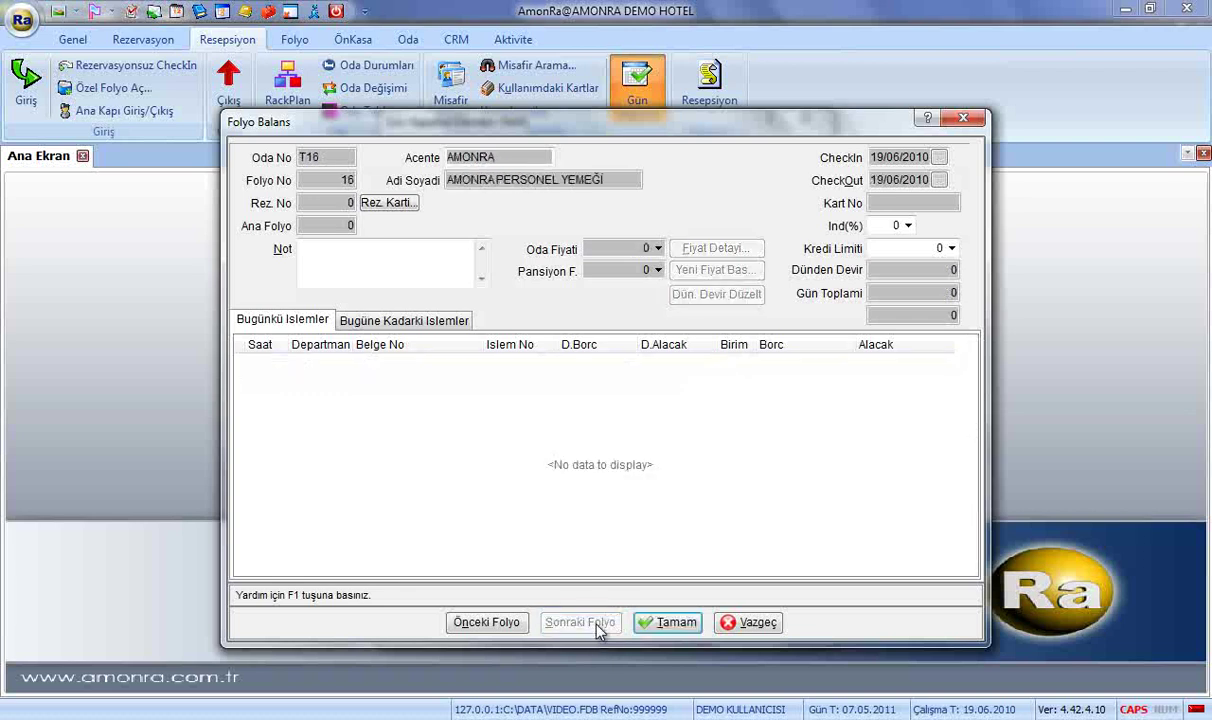
left_click(668, 623)
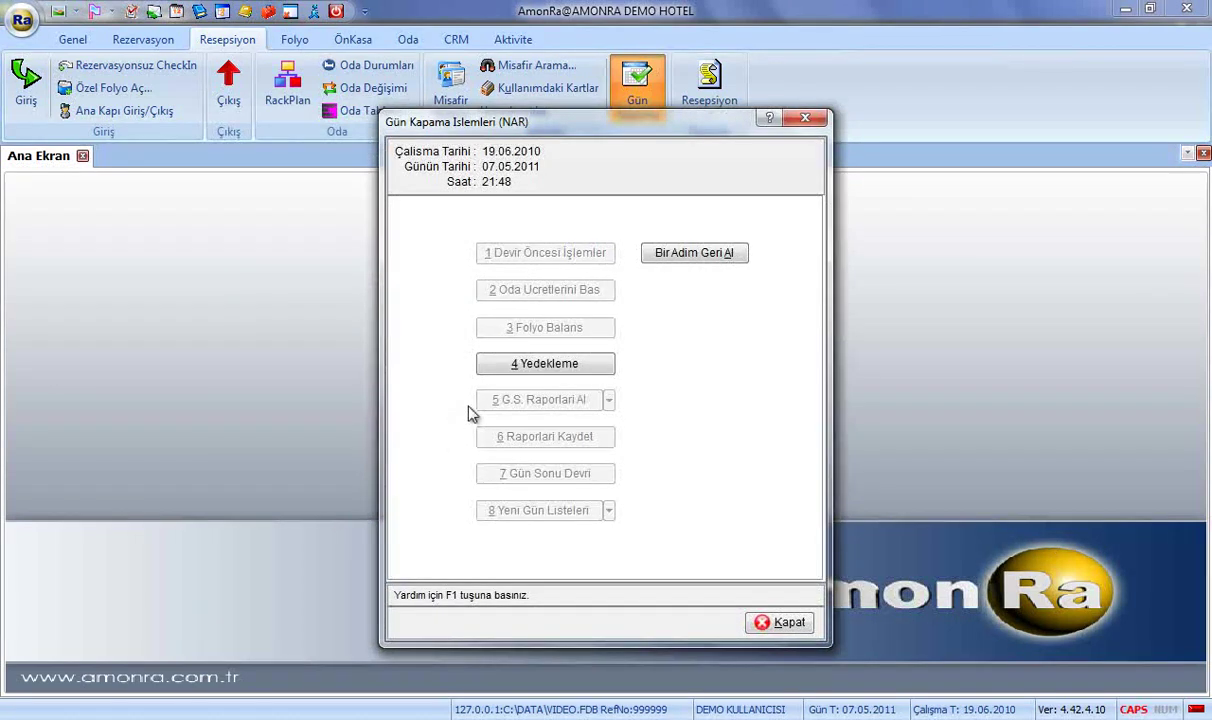
Back up the database to C:\AMONRA BACKUP and close the backup window once completed.
left_click(545, 363)
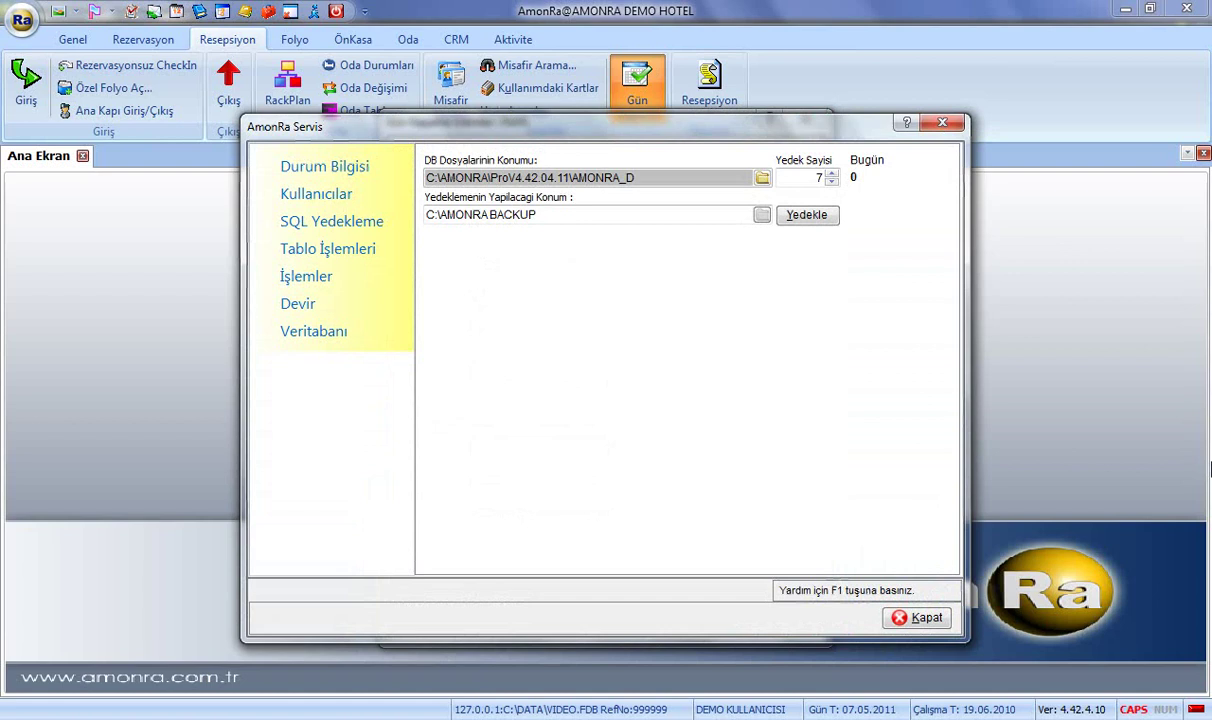
left_click_drag(572, 215, 404, 213)
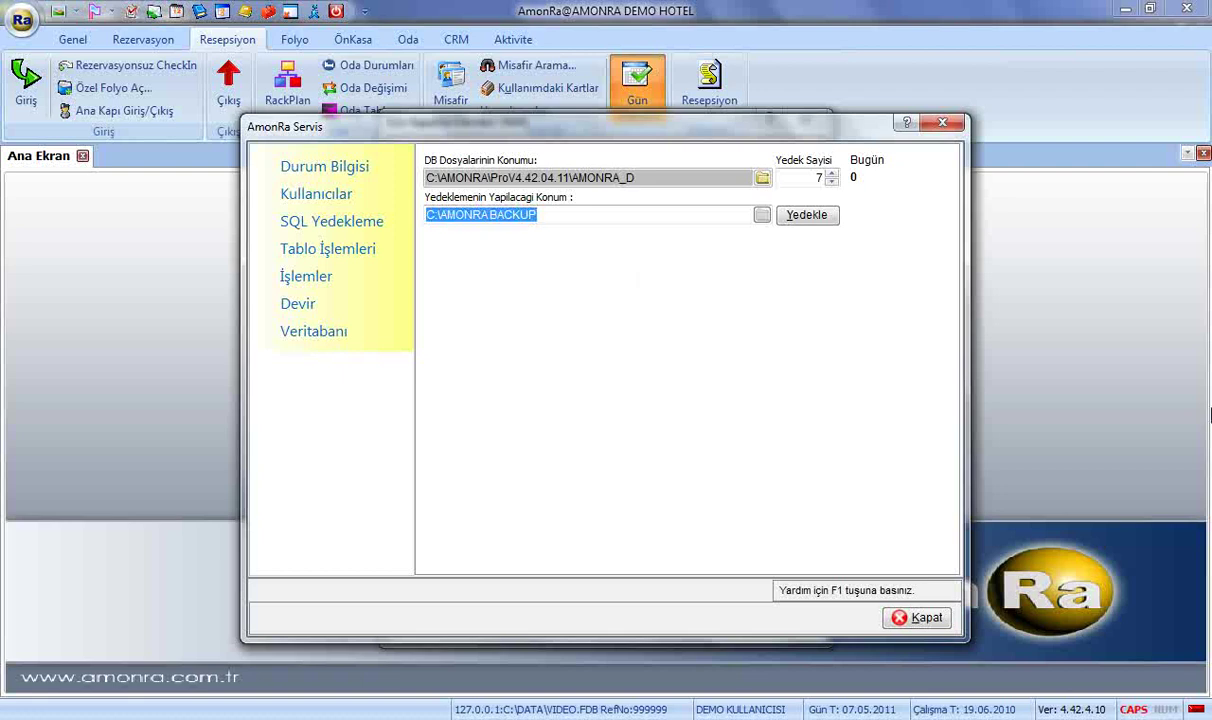
left_click(822, 216)
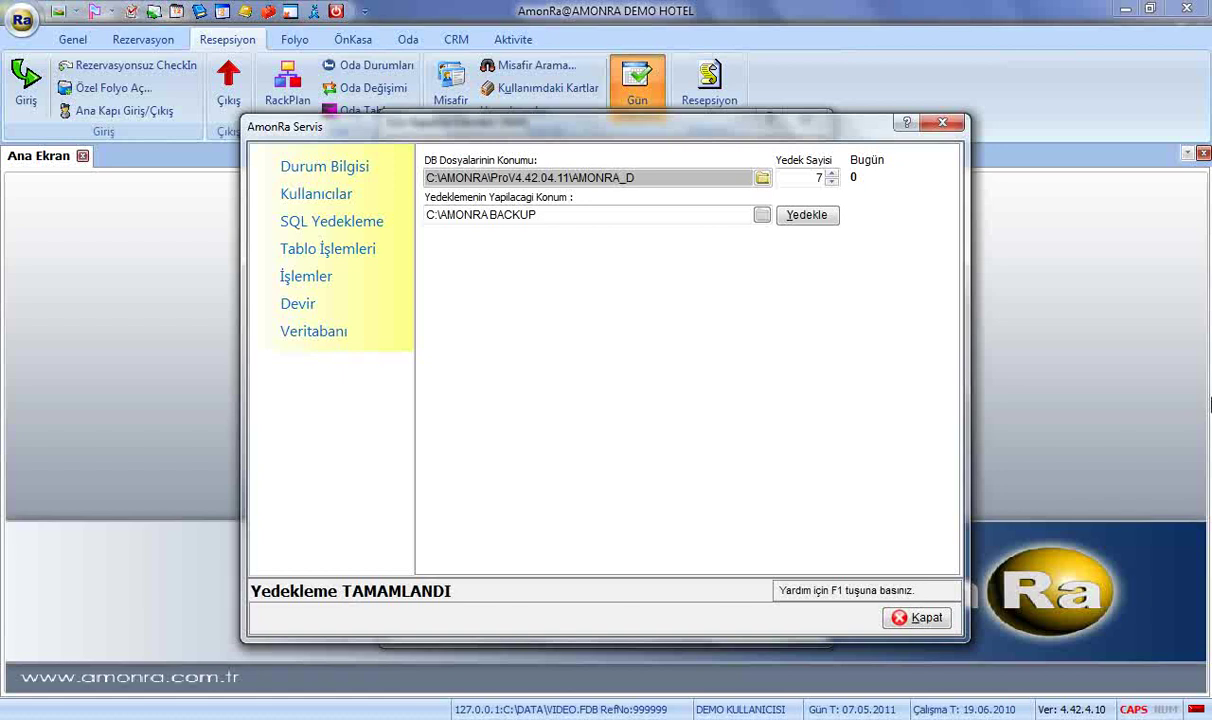
left_click(910, 617)
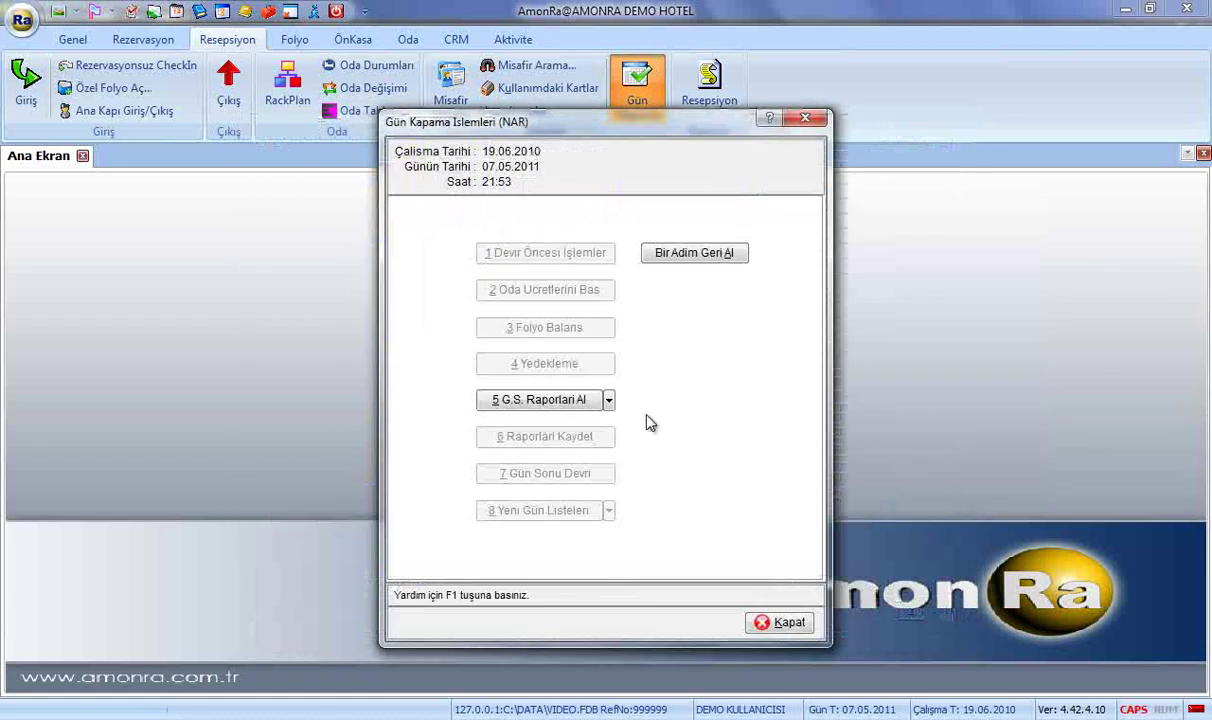
Generate the ÖnKasa Günlük Analiz report for 19/06/2010, review its preview, then close it.
left_click(607, 400)
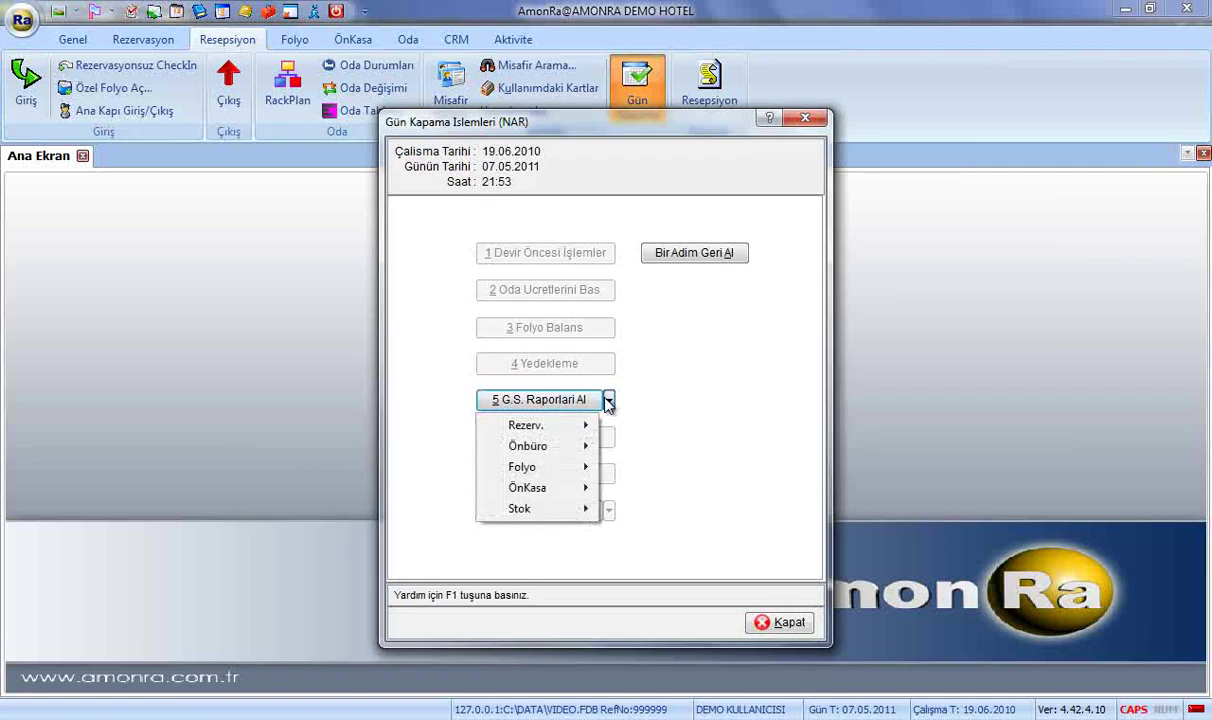
mouse_move(578, 452)
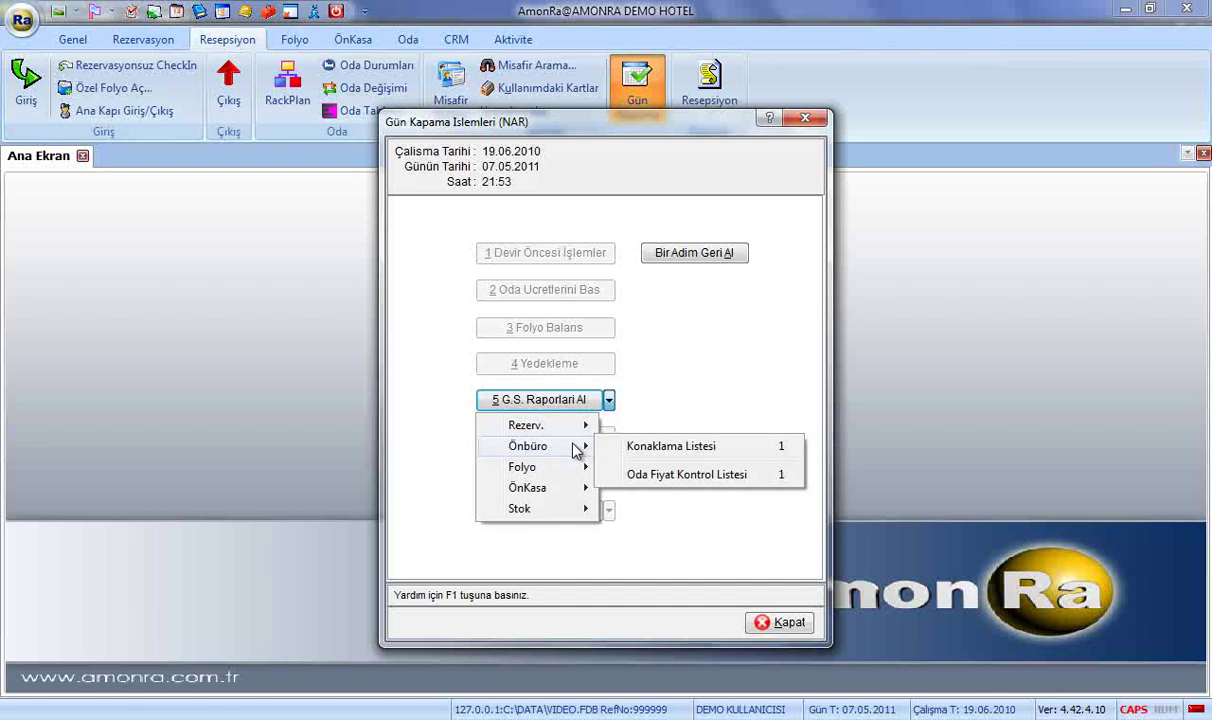
mouse_move(567, 496)
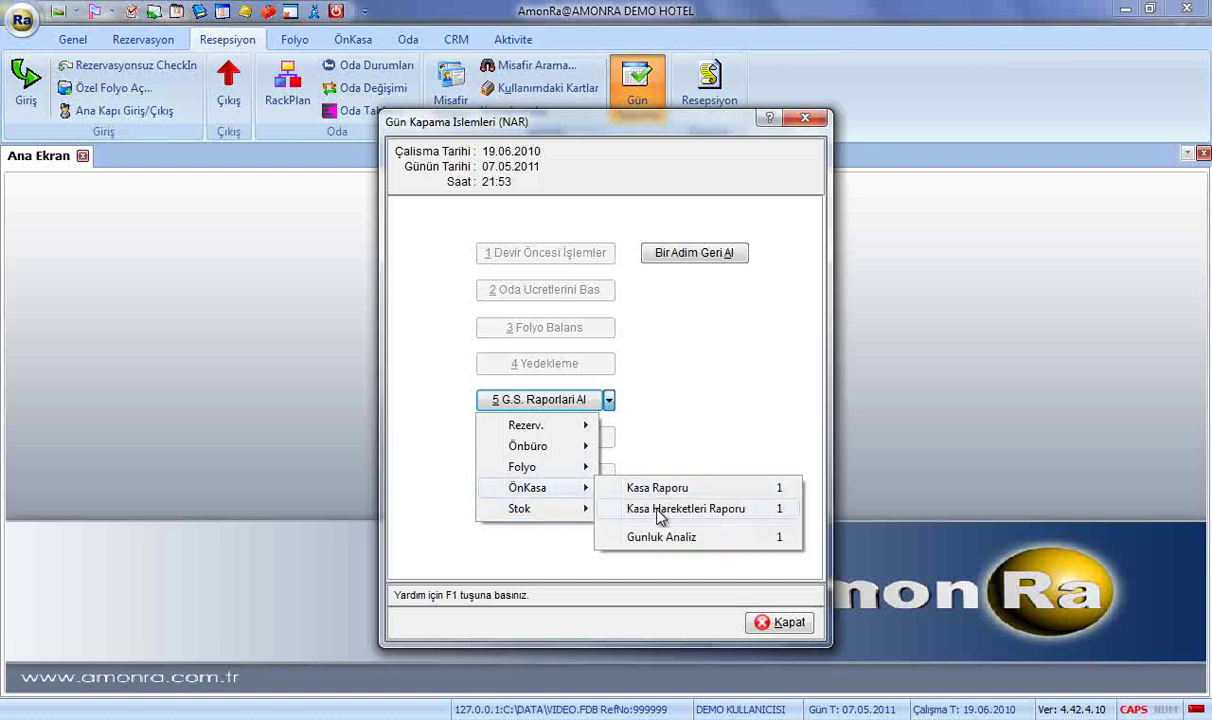
left_click(652, 538)
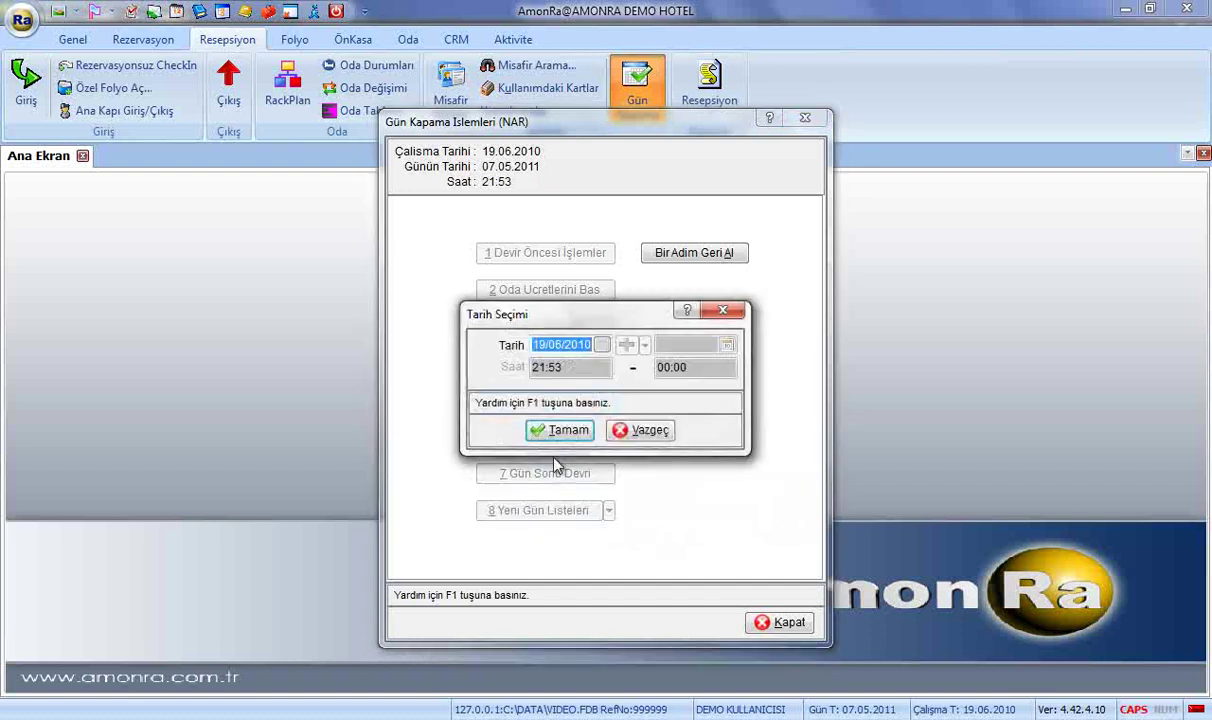
left_click(557, 431)
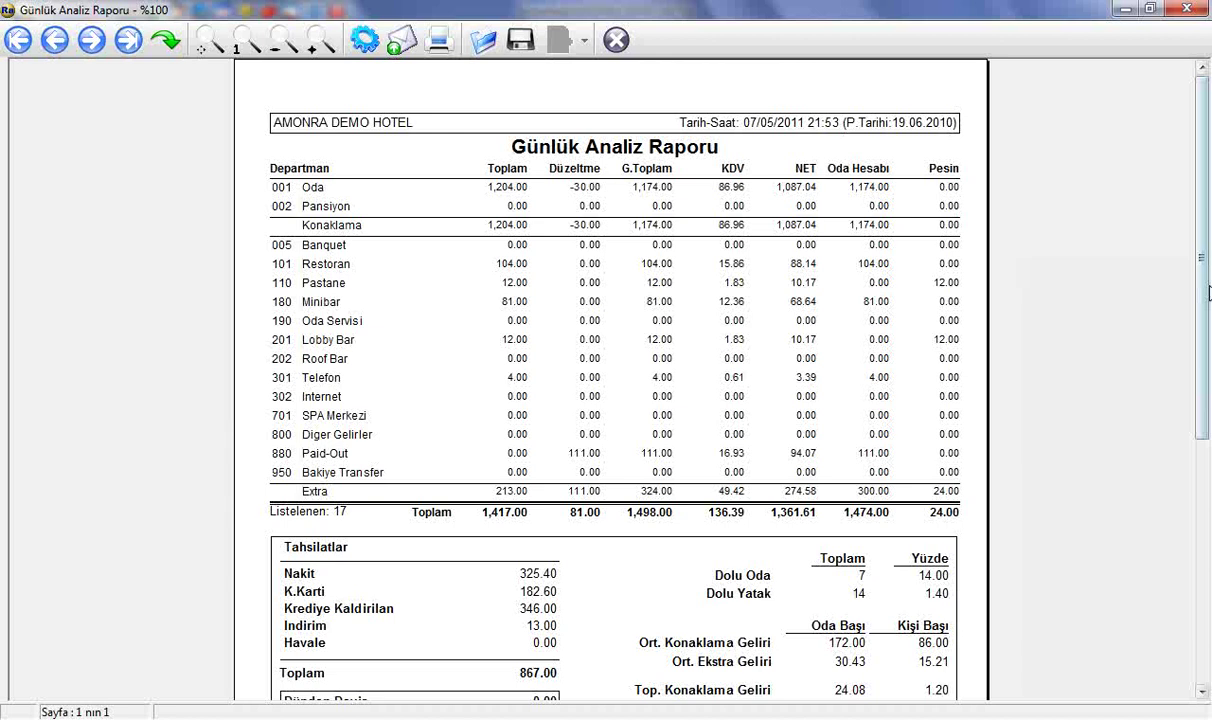
left_click_drag(1203, 292, 1185, 400)
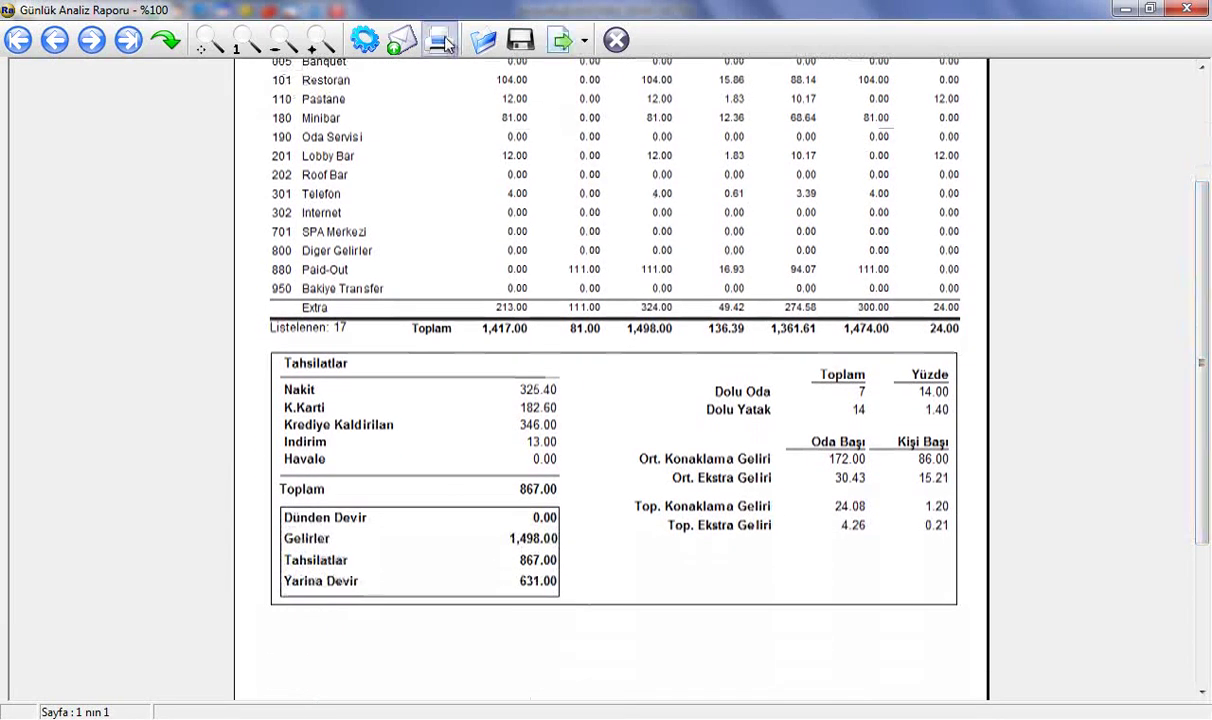
left_click(616, 40)
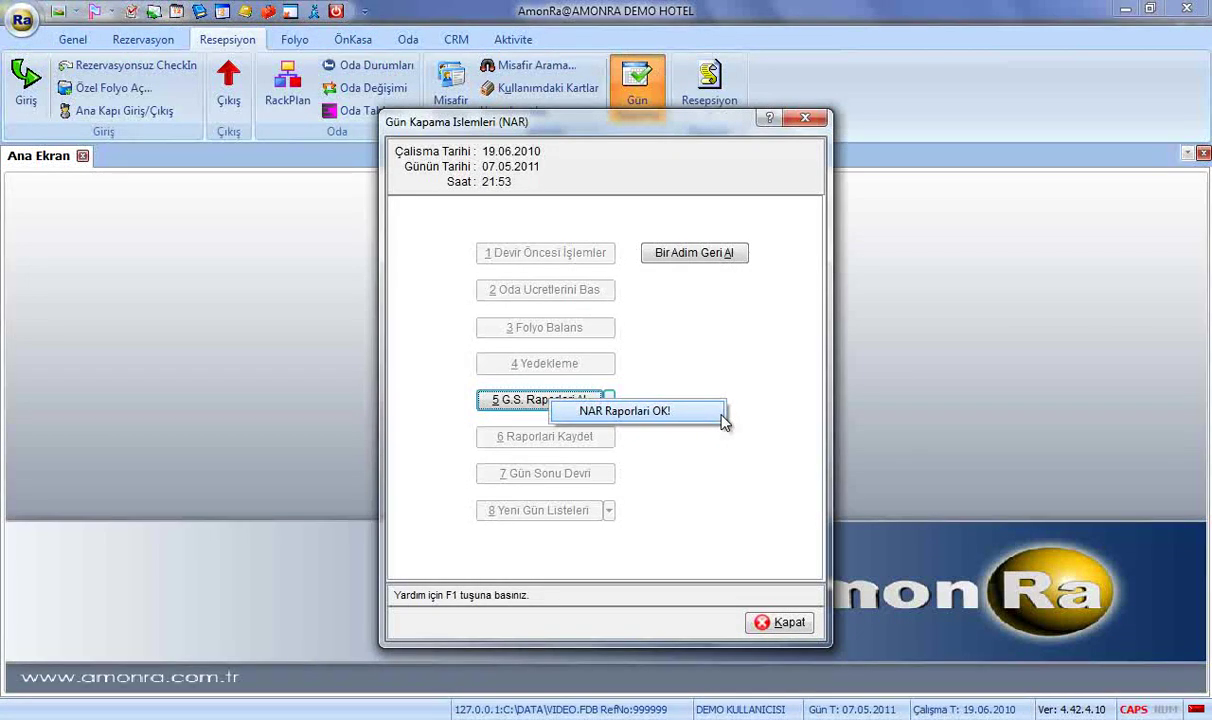
Mark the NAR reports OK, save today's reports, and launch the 7 Gün Sonu Devri rollover.
left_click(722, 419)
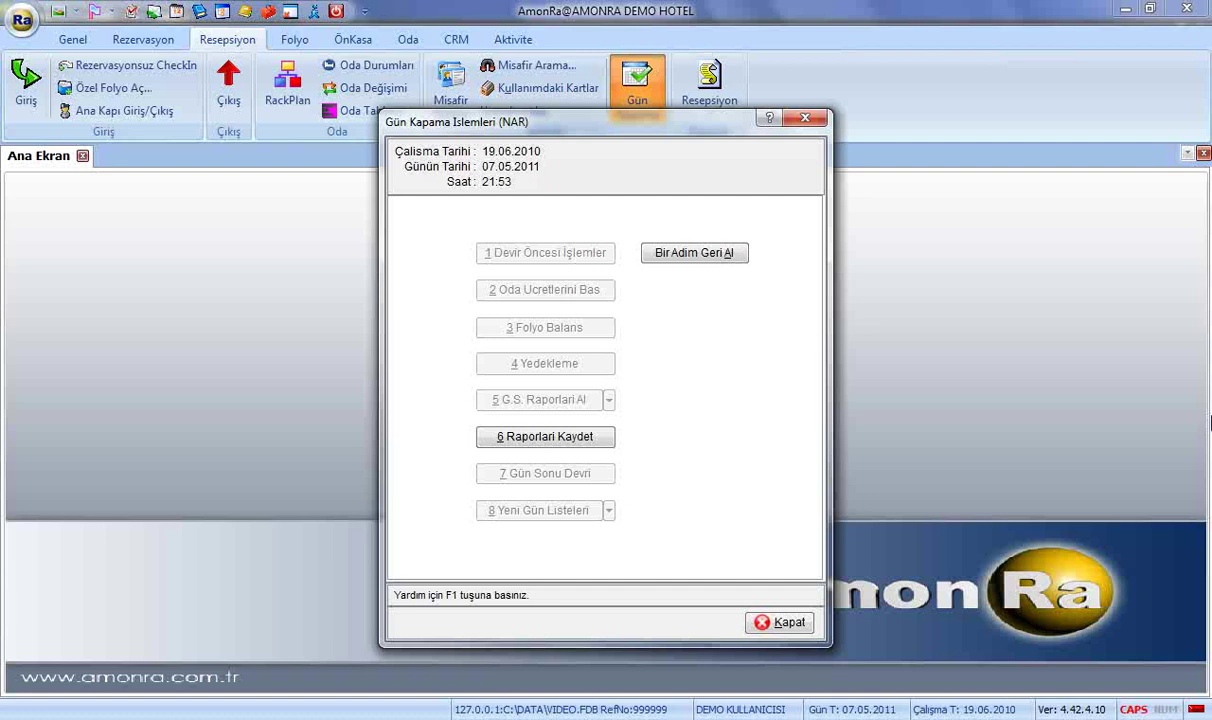
left_click(580, 440)
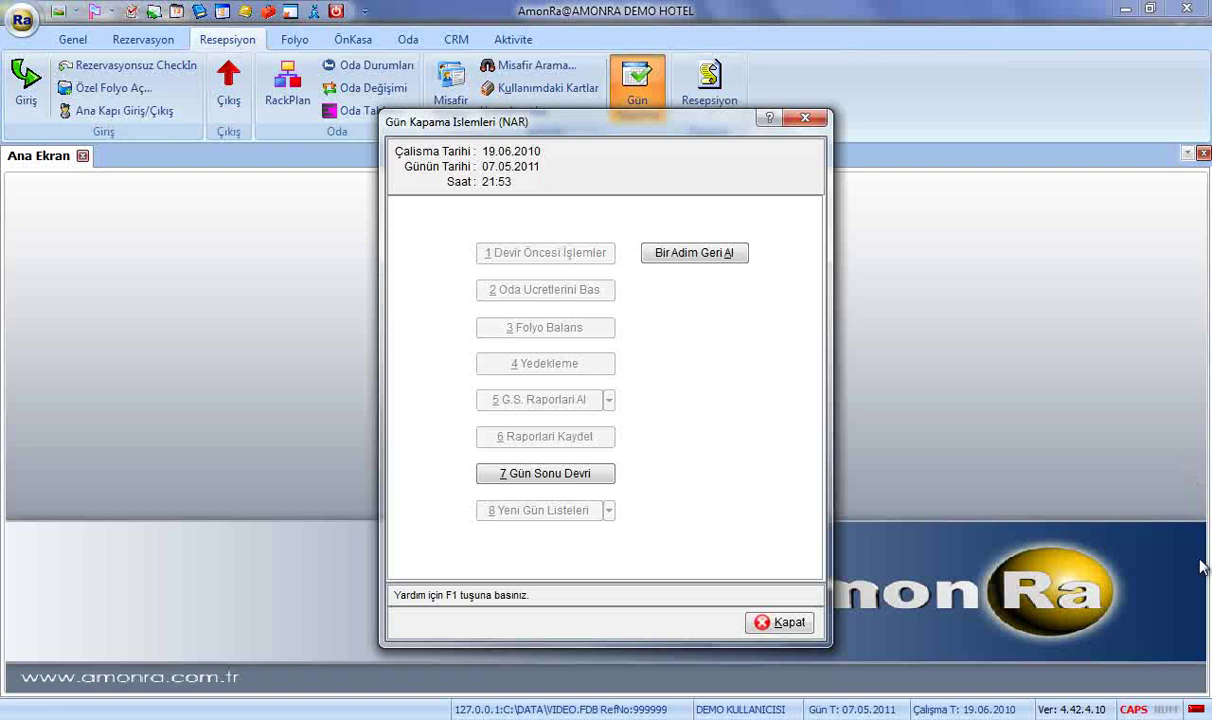
left_click(545, 473)
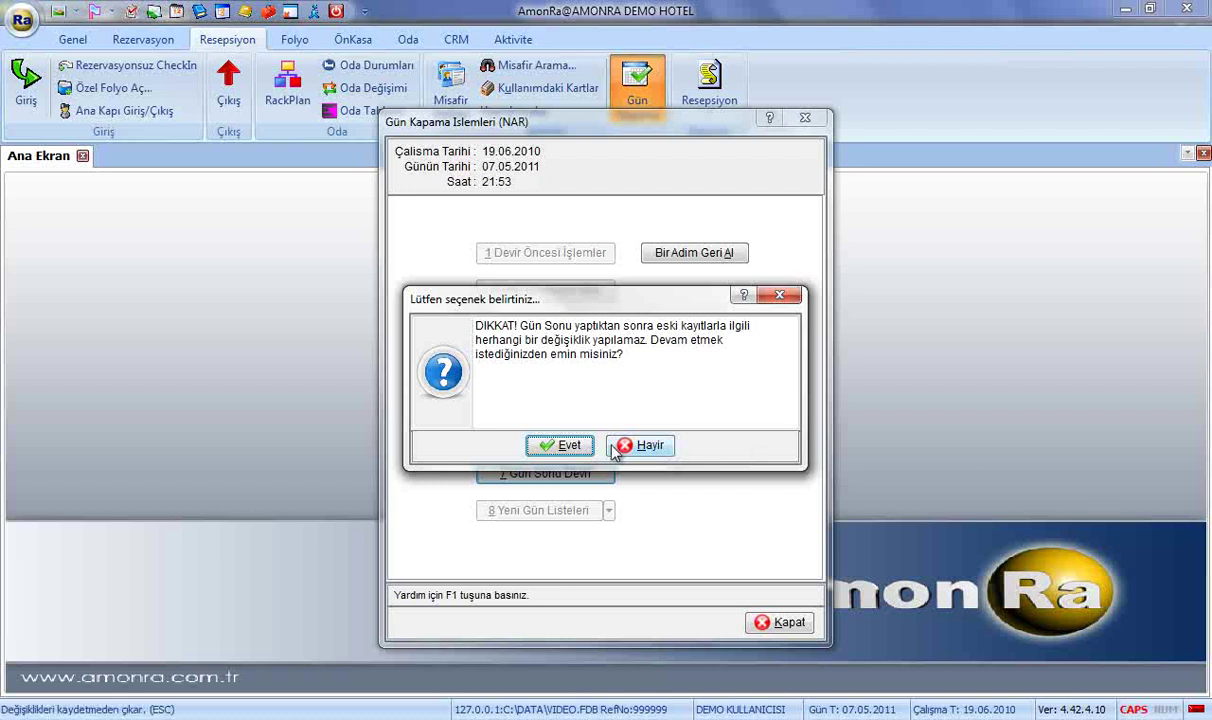
Confirm the rollover to 20.06.2010, browse the Yeni Gün Listeleri groups, and close the window.
left_click(562, 446)
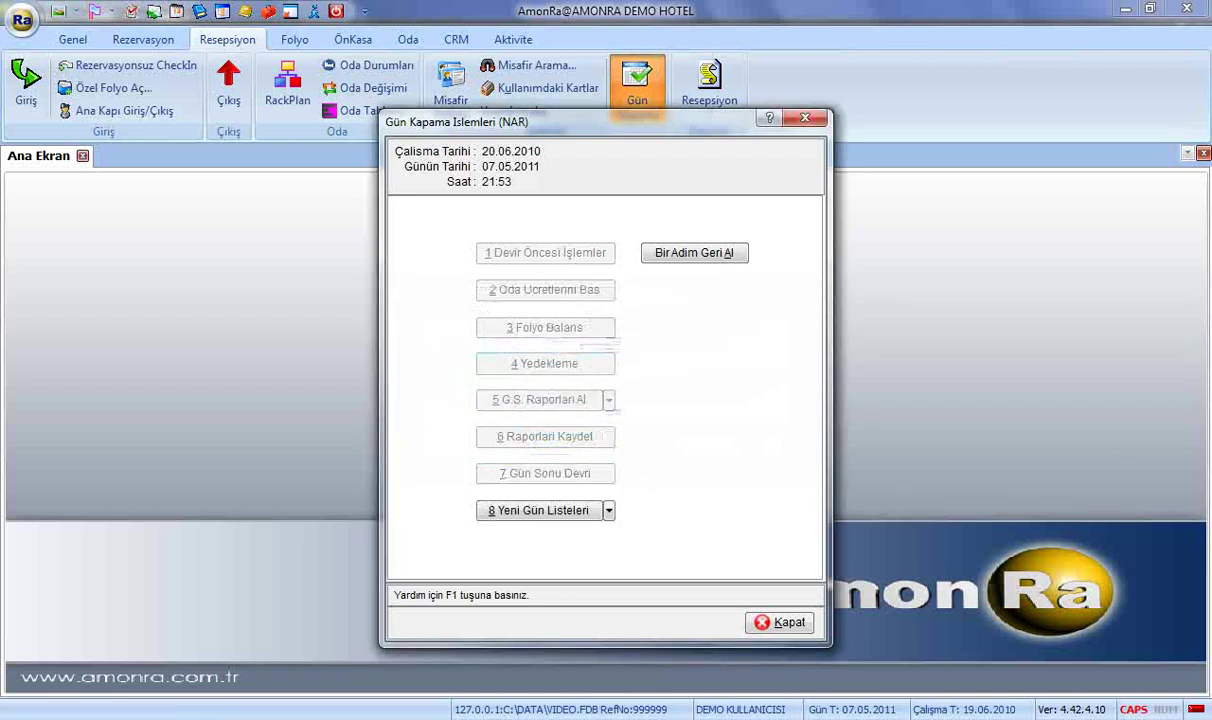
left_click(608, 510)
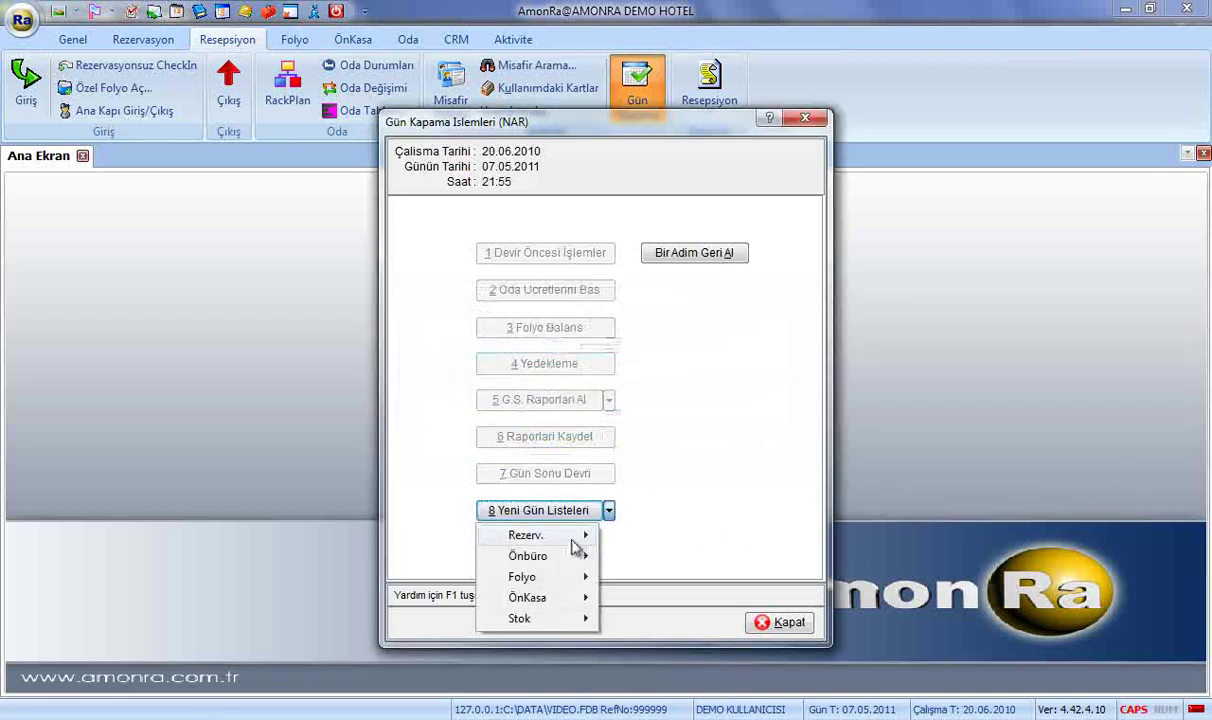
mouse_move(560, 565)
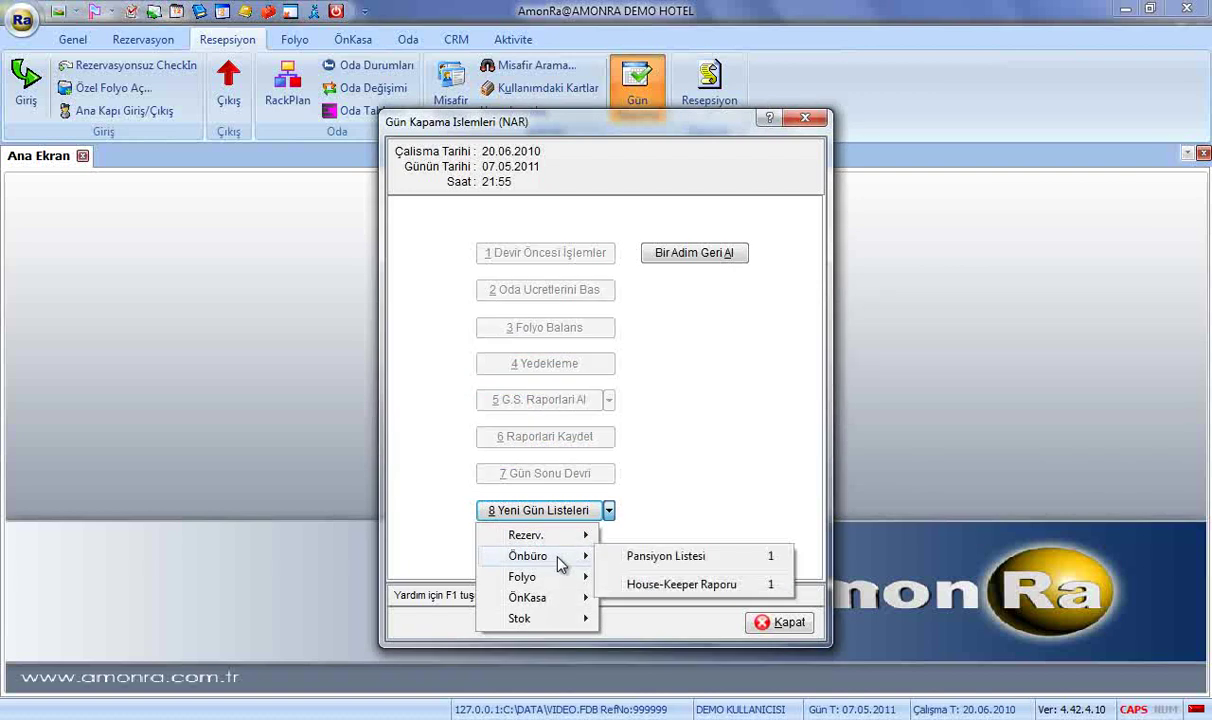
left_click(725, 514)
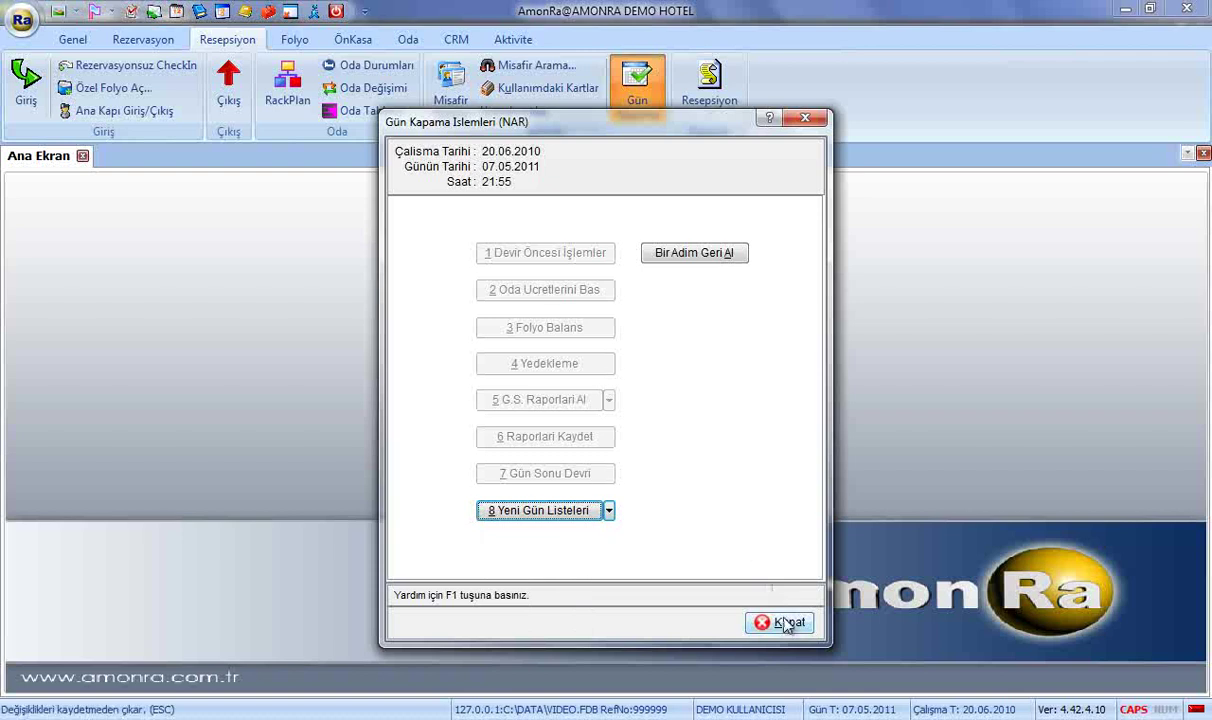